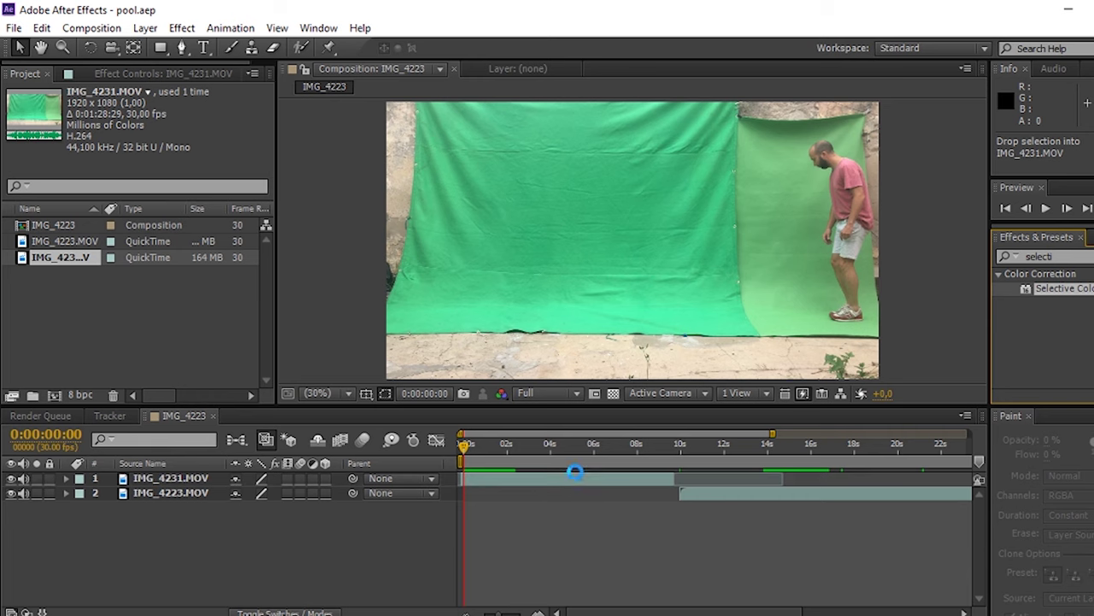
- Adjust the Greens in Selective Color on IMG_4231.MOV to Cyan 100%, Magenta -100%, Yellow 100% and Black 100%
left_click(242, 141)
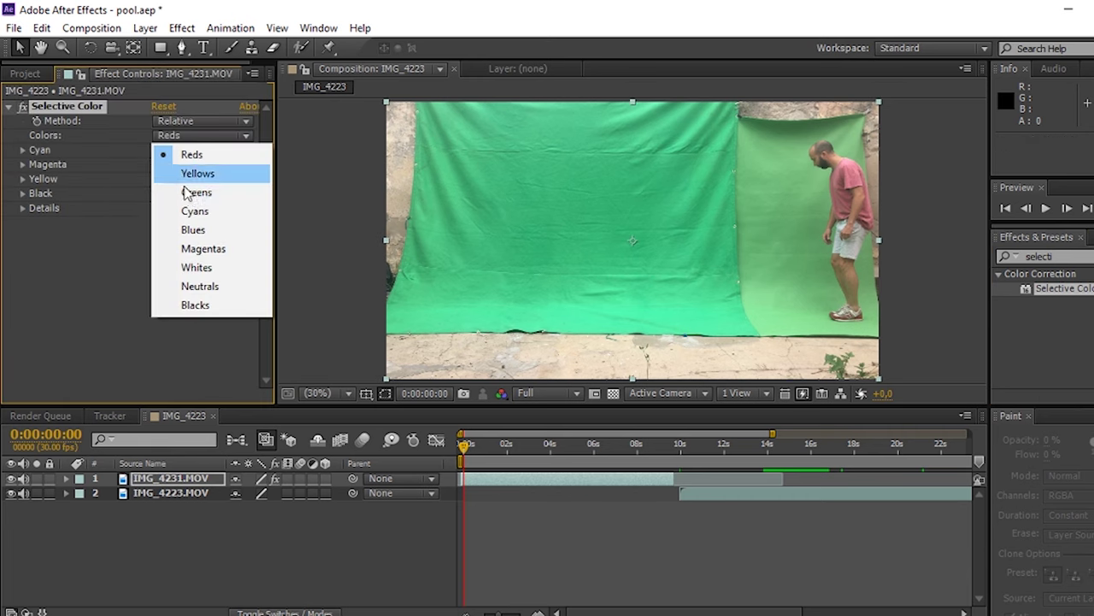
left_click(196, 190)
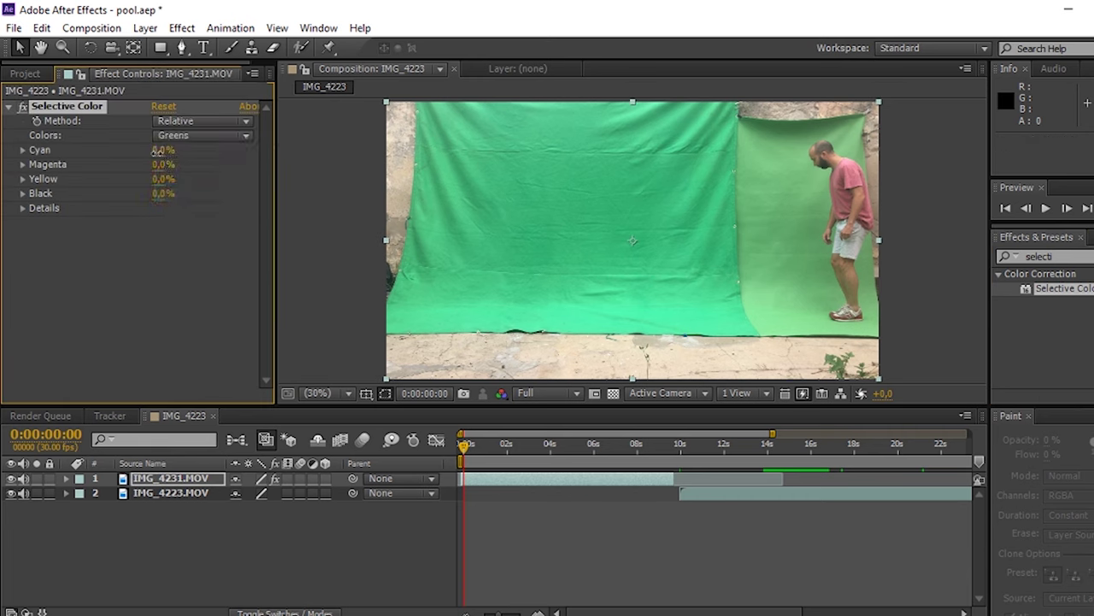
left_click_drag(158, 152, 19, 174)
left_click_drag(161, 180, 182, 179)
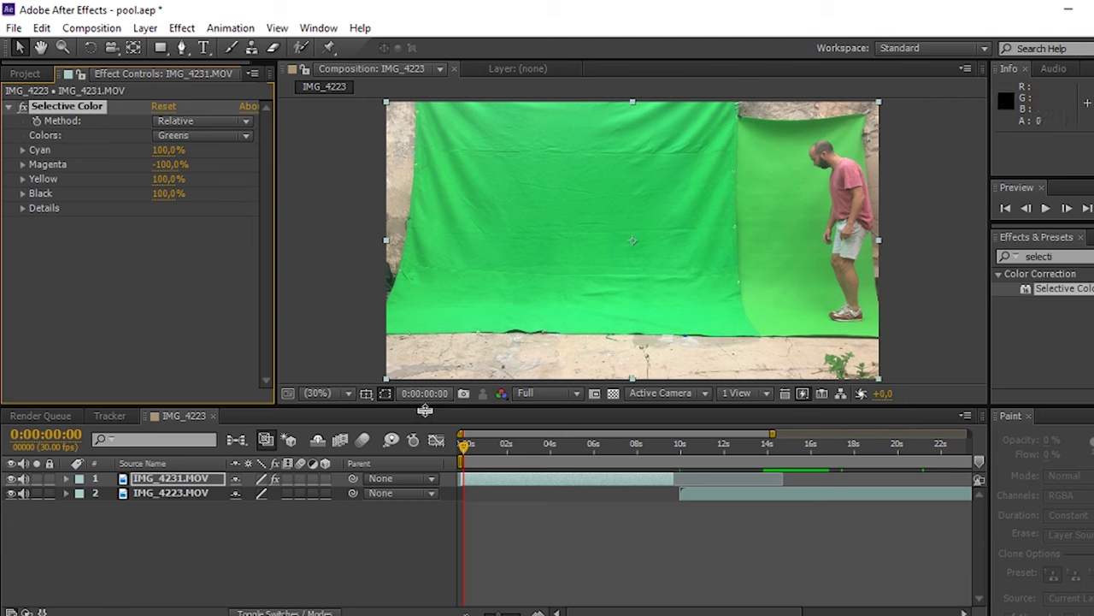
- Draw a closed Pen tool mask on IMG_4231.MOV along the inner edges of both green cloths, keeping the man inside
left_click(185, 47)
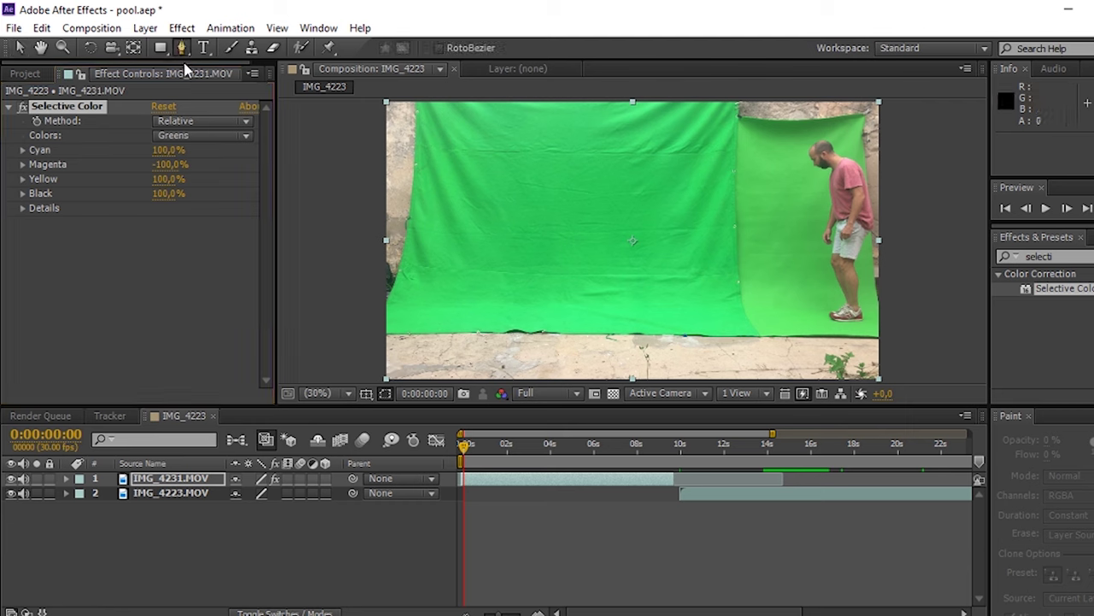
left_click(384, 326)
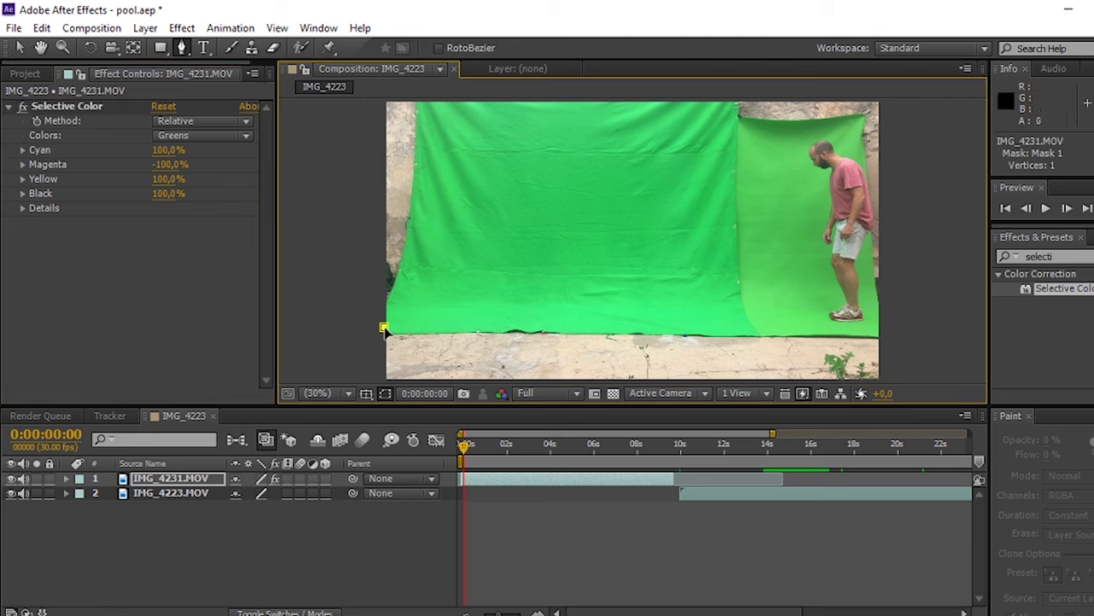
left_click(485, 328)
left_click(552, 326)
left_click(588, 325)
left_click(647, 328)
left_click(761, 331)
left_click(878, 323)
left_click(869, 255)
left_click(868, 199)
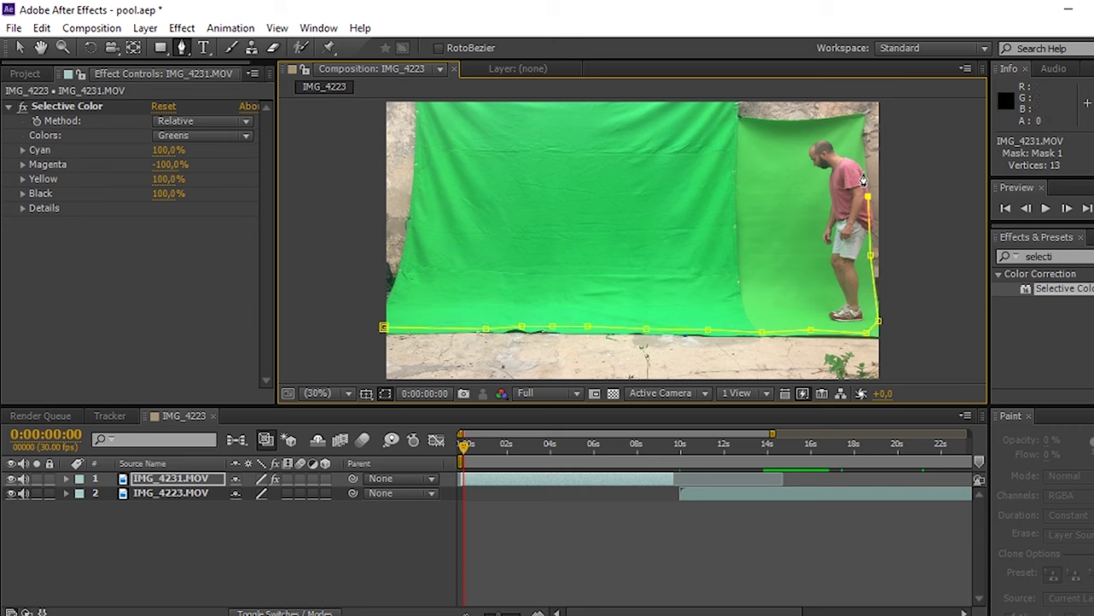
left_click(831, 127)
left_click(798, 133)
left_click(742, 127)
left_click(722, 115)
left_click(421, 111)
left_click(416, 159)
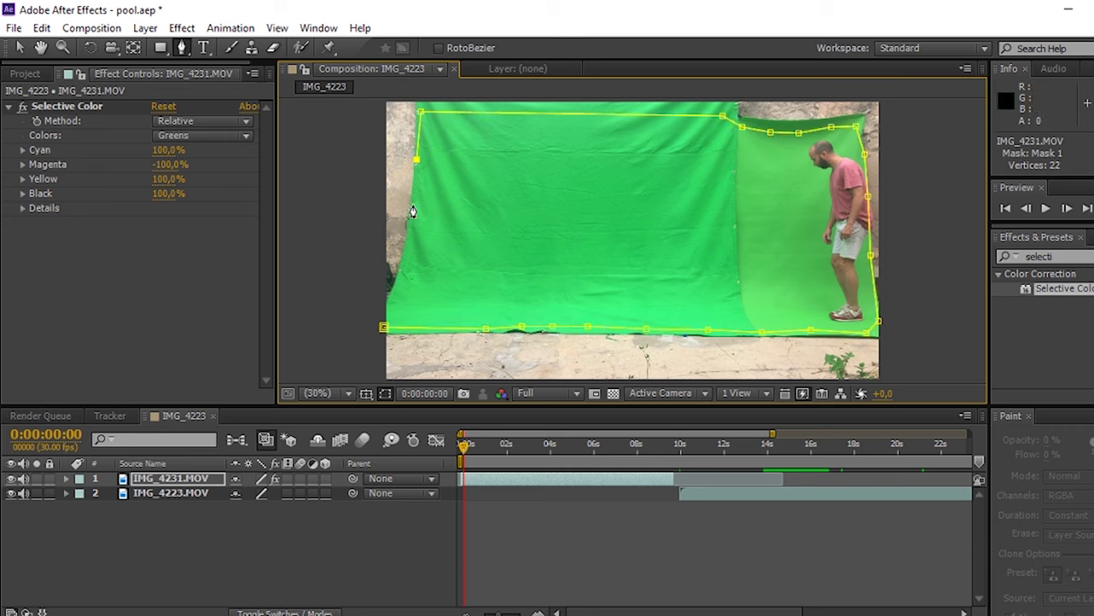
left_click(412, 204)
left_click(406, 243)
left_click(394, 289)
left_click(383, 329)
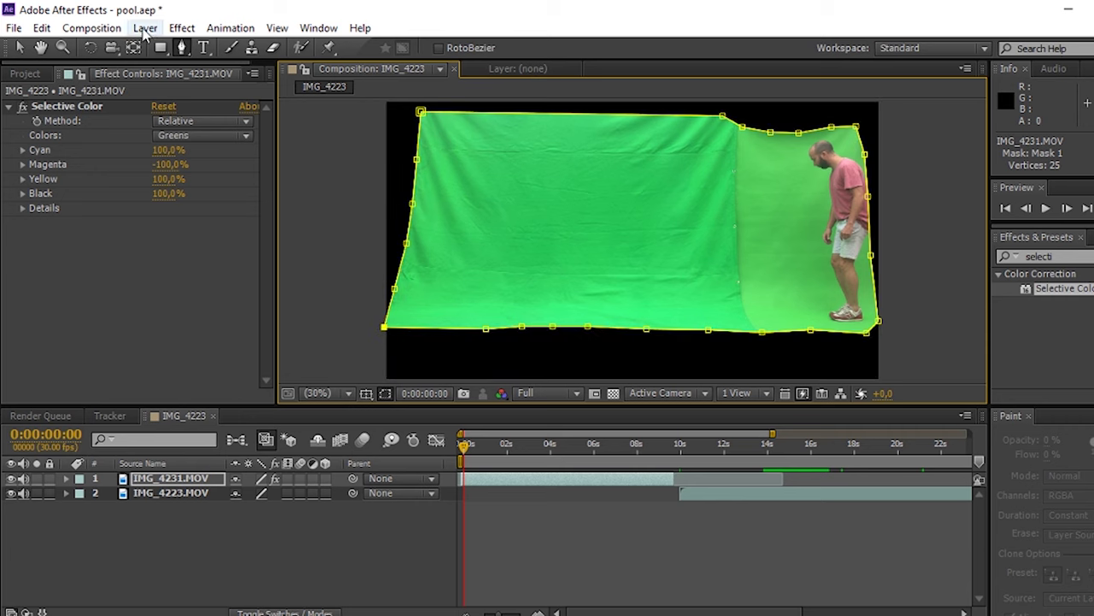
- Apply the Keylight (1.2) keying effect to IMG_4231.MOV and sample the green cloth beside the man as Screen Colour
left_click(180, 28)
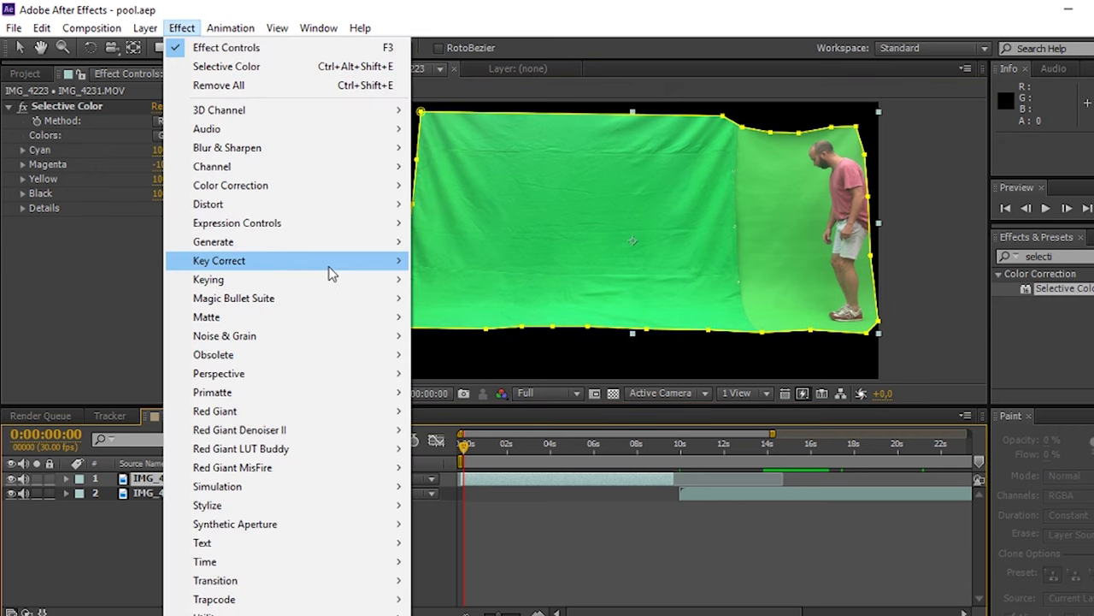
mouse_move(376, 285)
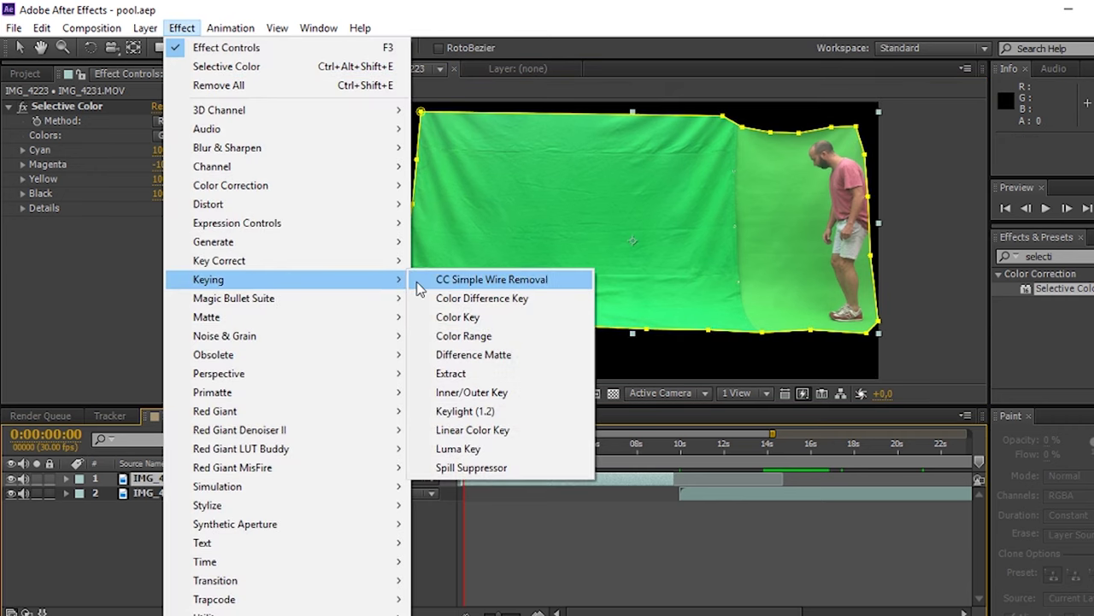
left_click(504, 412)
left_click(182, 219)
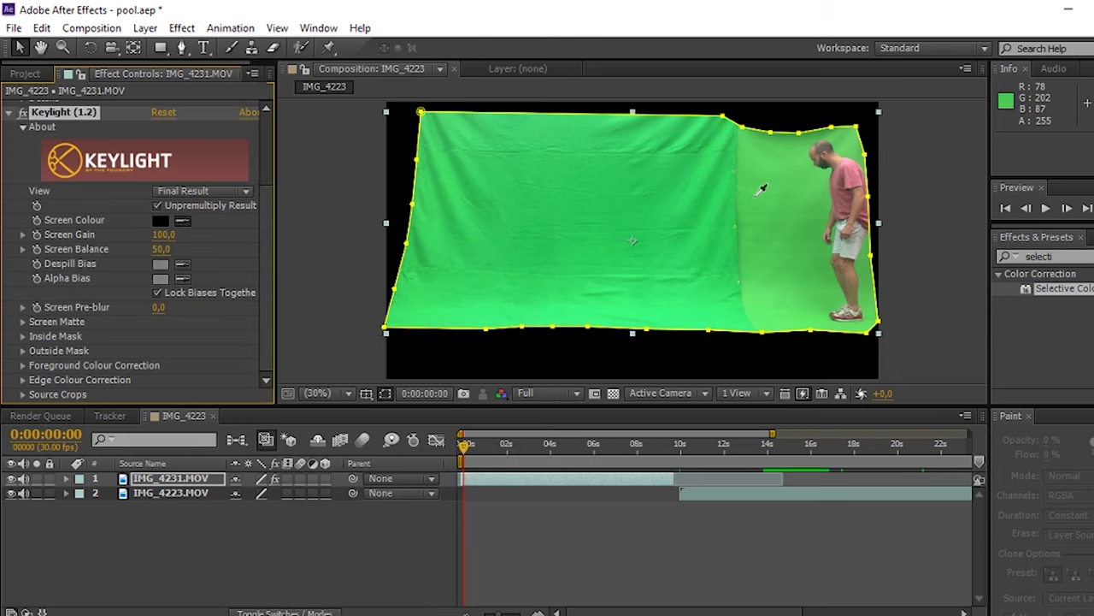
left_click(756, 195)
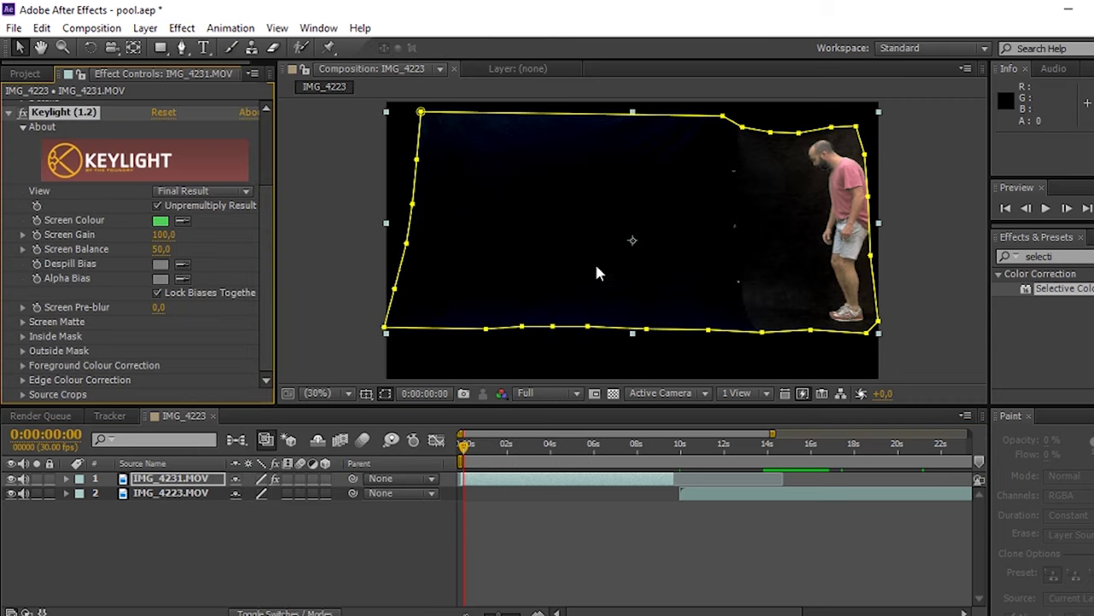
- Switch the Keylight view to Screen Matte and set Clip Black to 67 and Clip White to 68
left_click(23, 322)
scroll(103, 329, "down", 2)
left_click(245, 137)
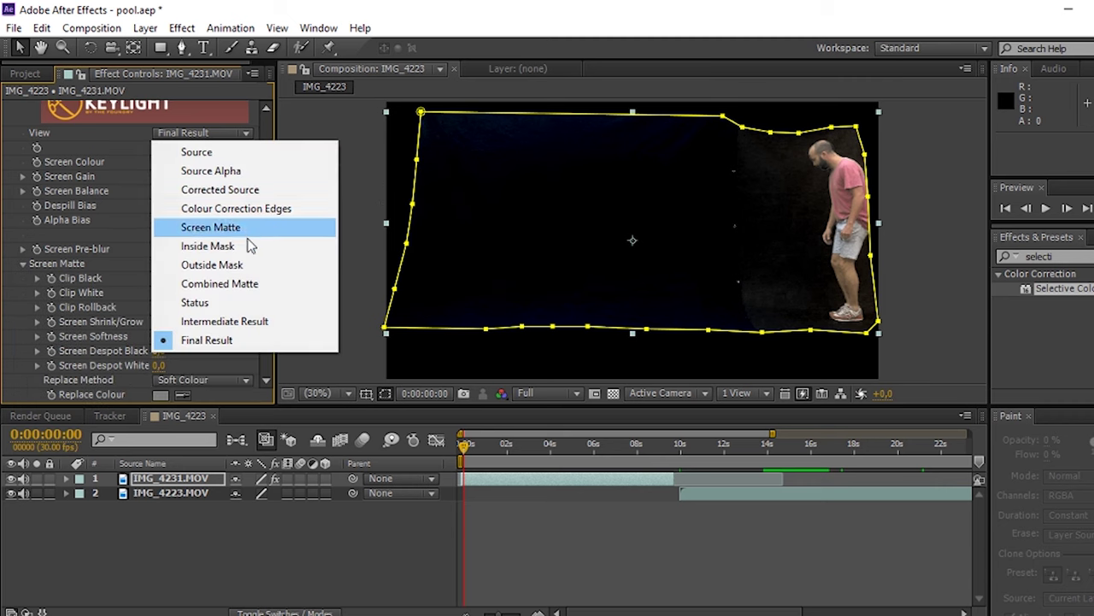
left_click(246, 229)
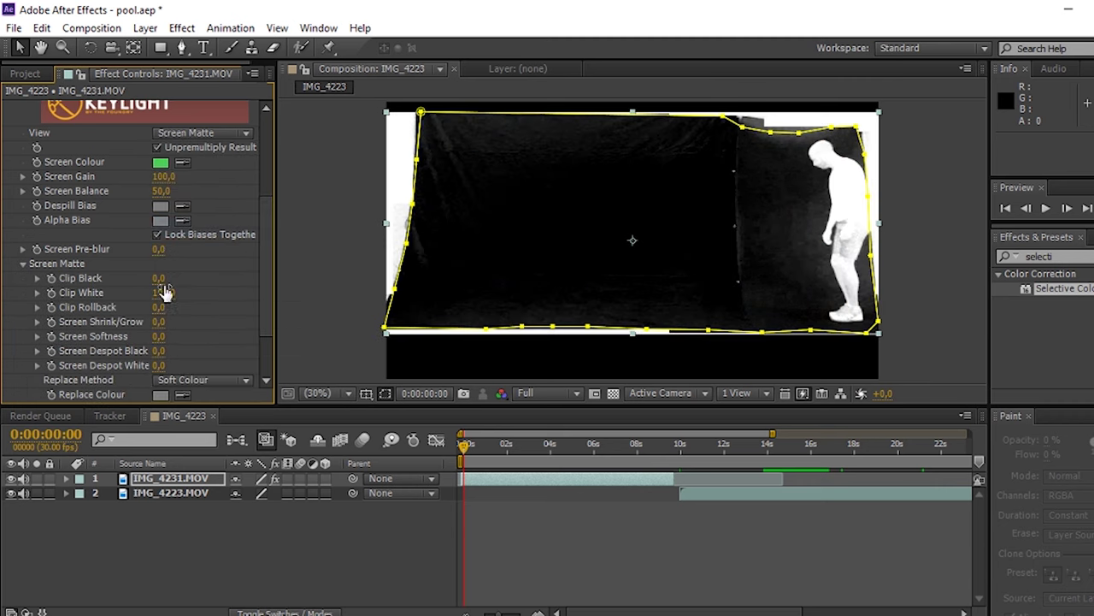
left_click_drag(160, 278, 145, 296)
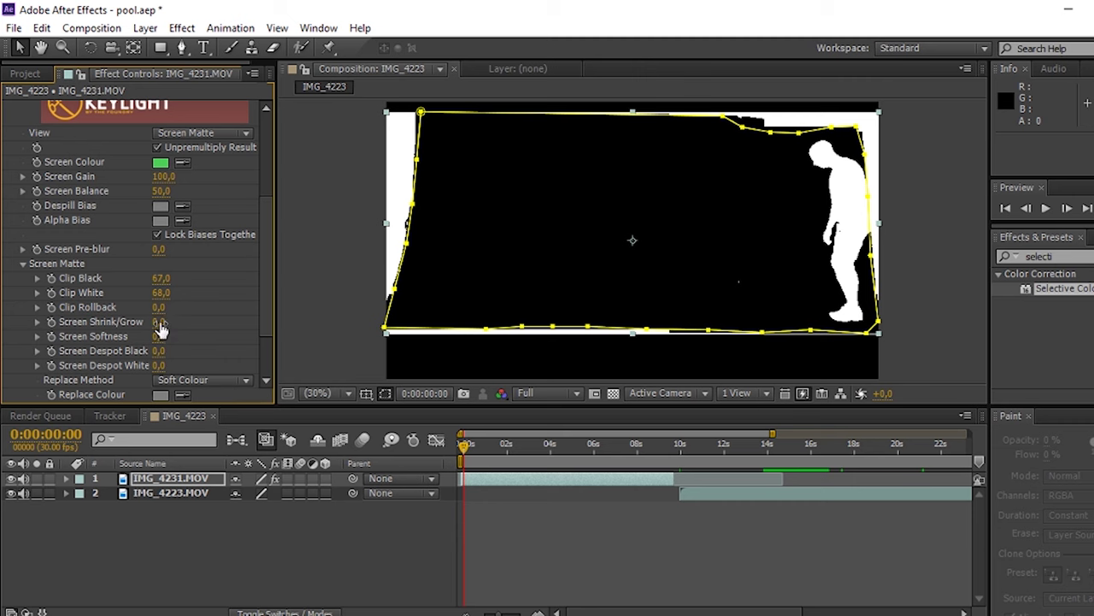
- Set Screen Shrink/Grow to -1.8 and Screen Softness to 1.3, and return the Keylight view to Final Result
left_click_drag(152, 321, 150, 332)
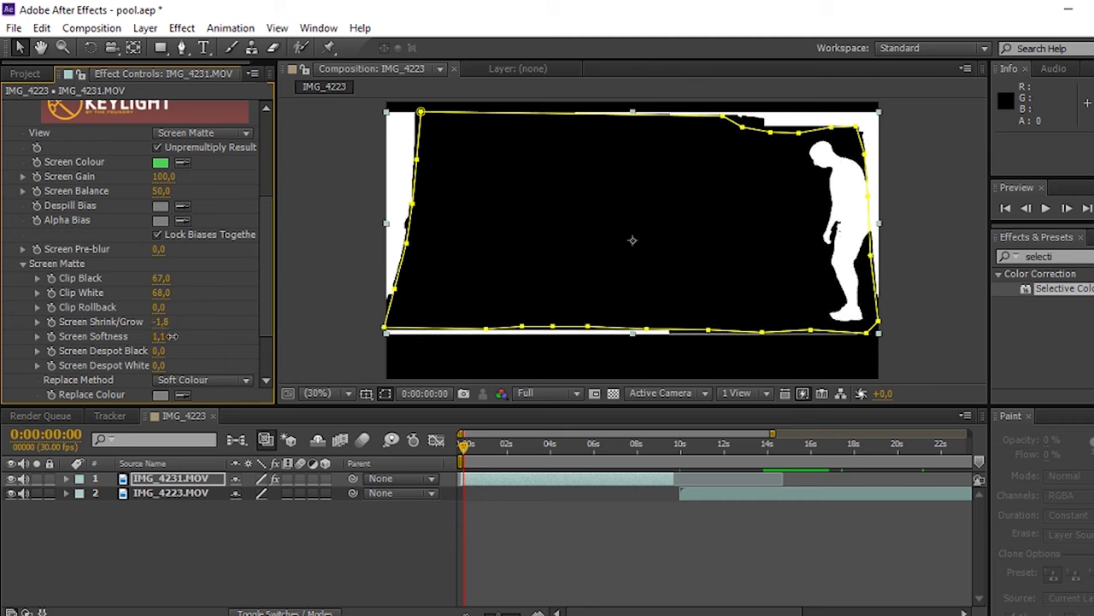
left_click(672, 536)
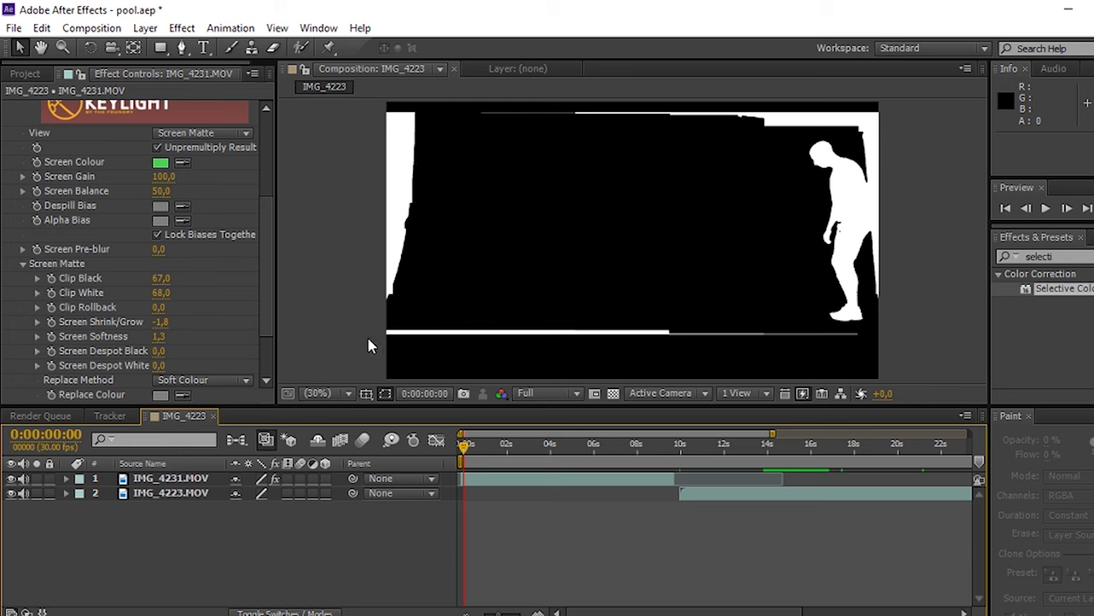
left_click(238, 134)
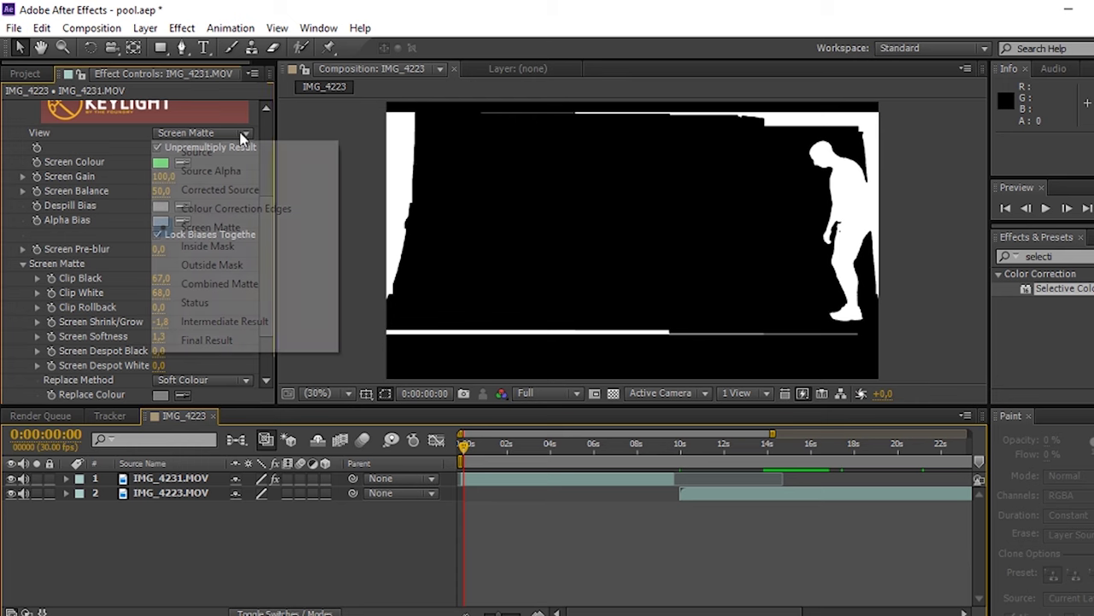
left_click(256, 340)
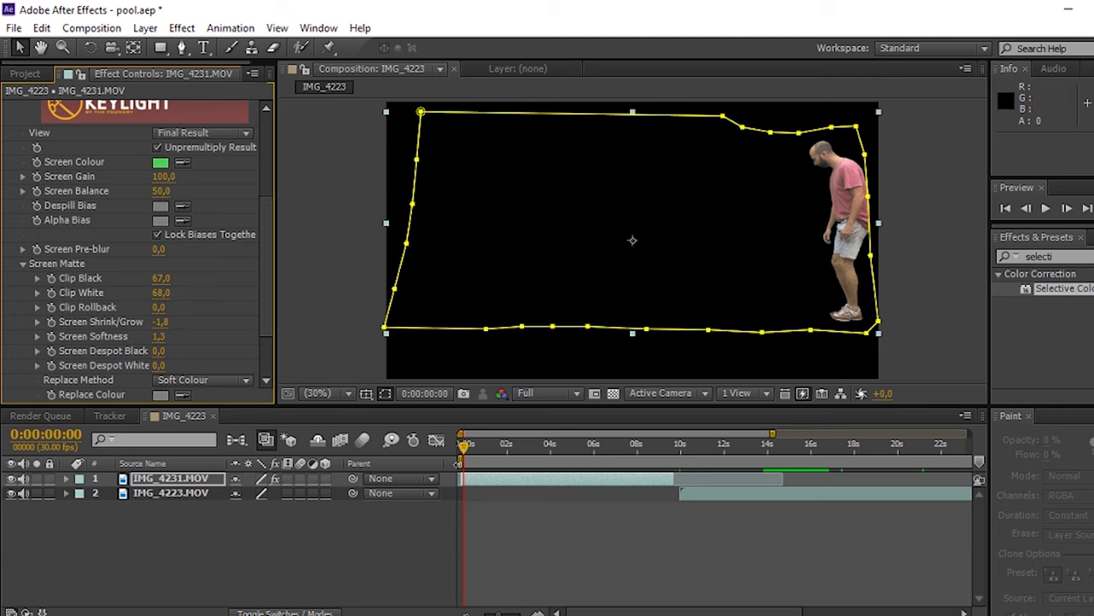
- Preview the keyed run, refine the matte around the shoes with Clip Black 29 and Clip White 53, and replay it
key("space")
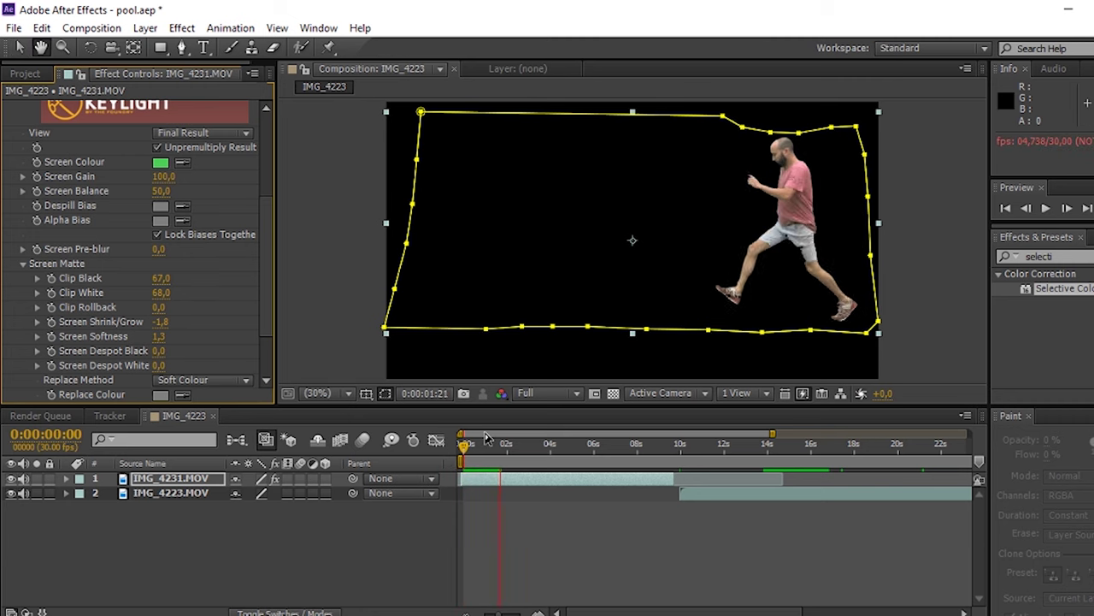
key("space")
scroll(642, 355, "up", 4)
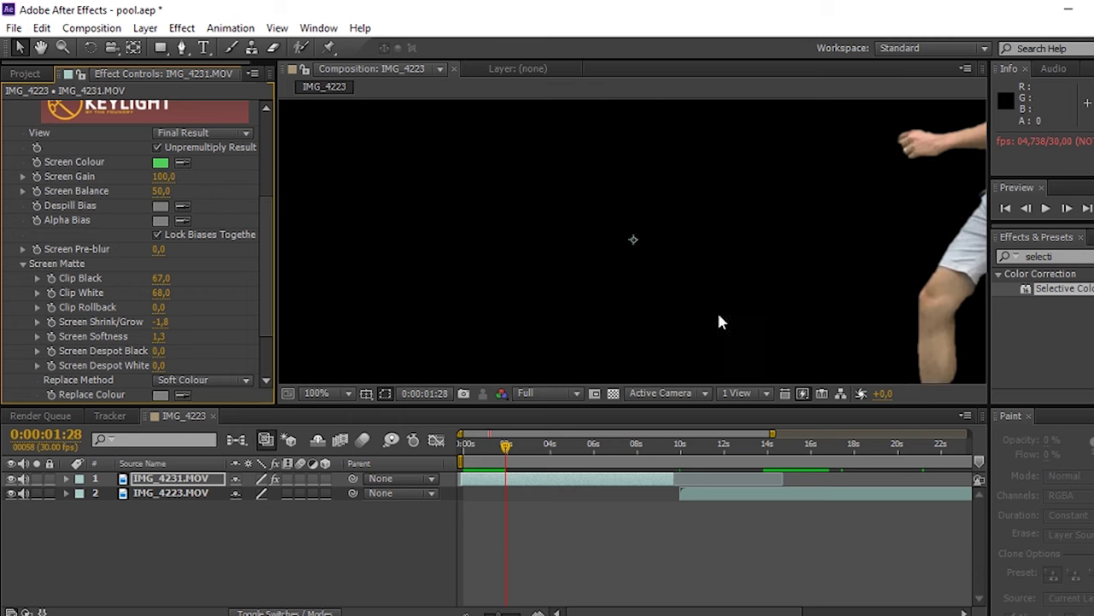
left_click_drag(772, 305, 423, 170)
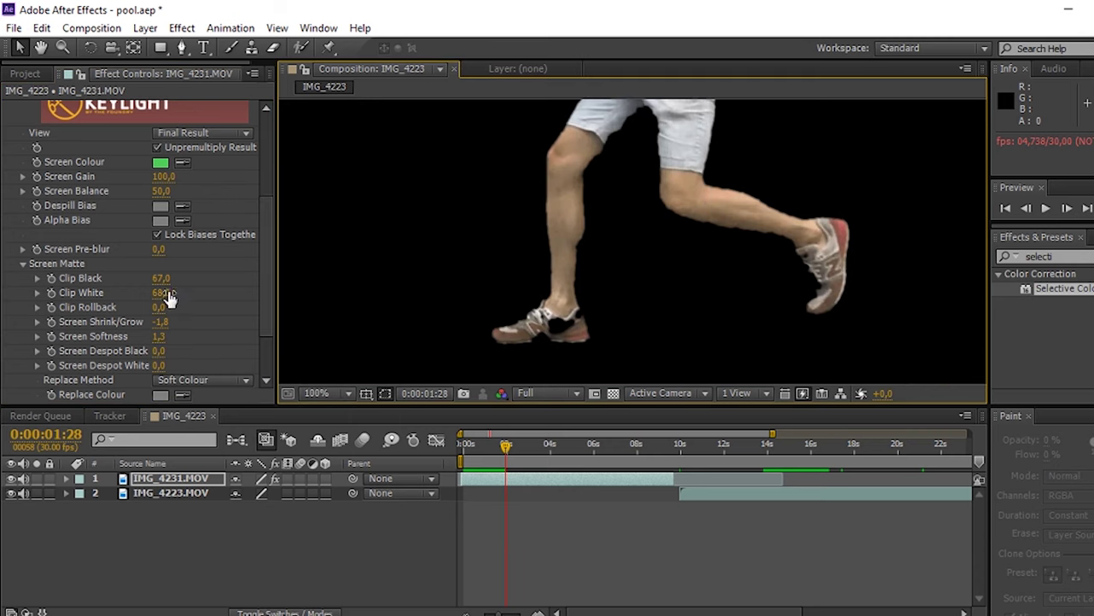
mouse_move(160, 281)
left_mouse_down()
mouse_move(139, 282)
mouse_move(173, 292)
mouse_move(137, 292)
mouse_move(150, 292)
mouse_move(150, 277)
left_mouse_up()
scroll(600, 221, "down", 2)
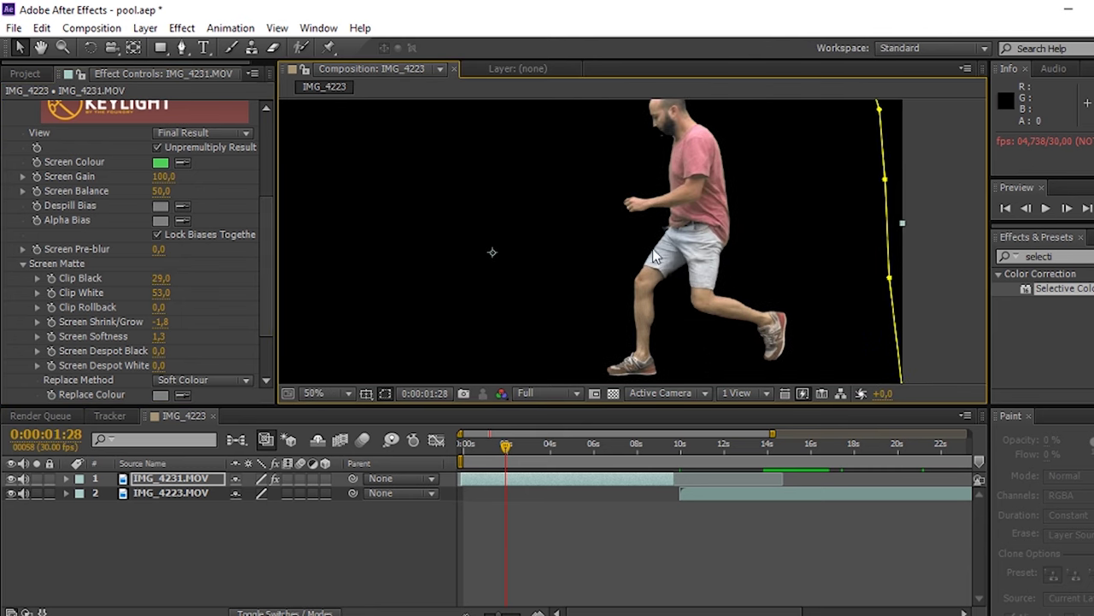
scroll(666, 295, "down", 2)
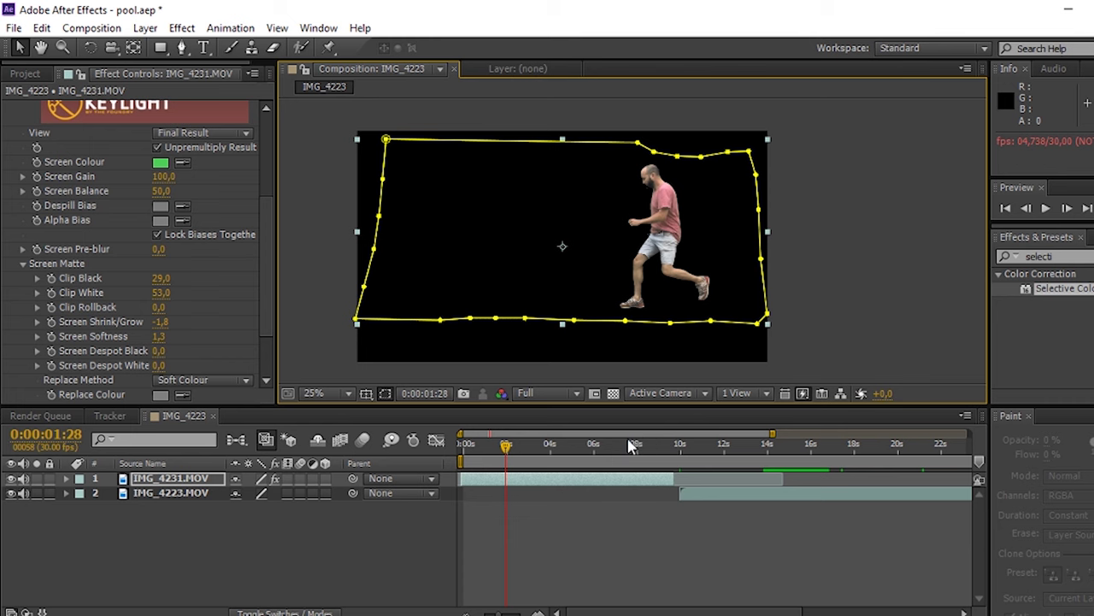
key("space")
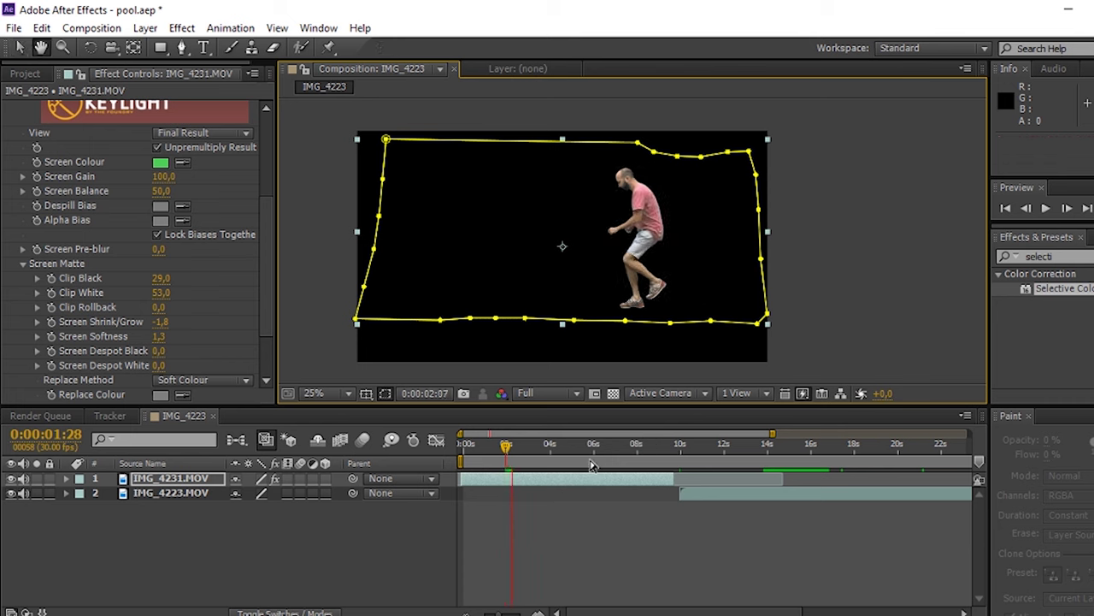
mouse_move(511, 451)
left_mouse_down()
mouse_move(494, 454)
mouse_move(505, 455)
left_mouse_up()
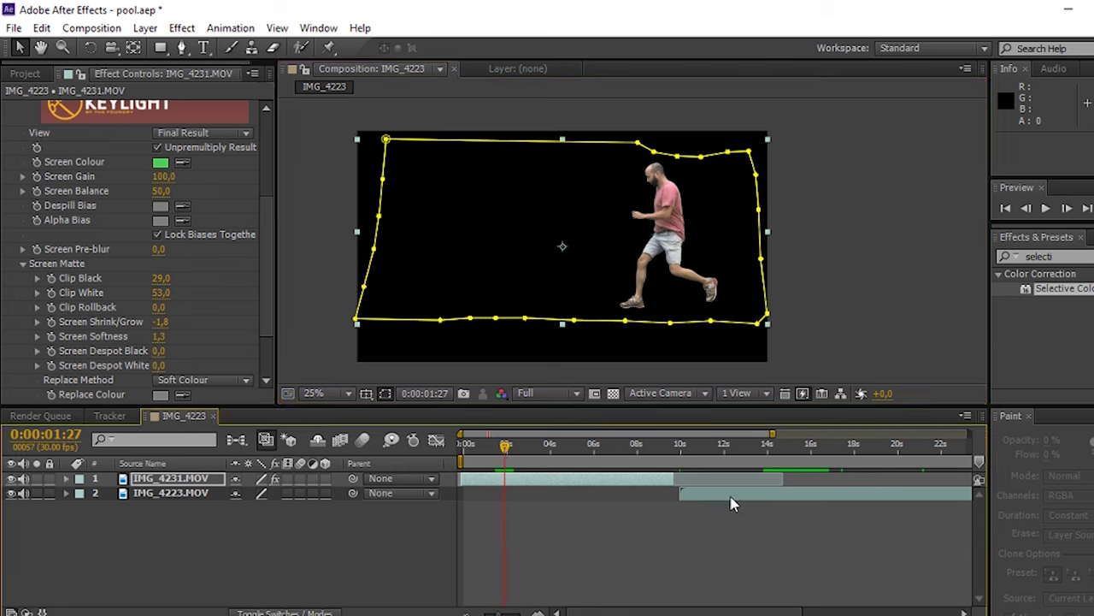
- Hide IMG_4231.MOV and shift the IMG_4223.MOV layer earlier to an in point of -0:00:02:02, checking the pool at 0:00:21:18
left_click_drag(732, 505, 525, 501)
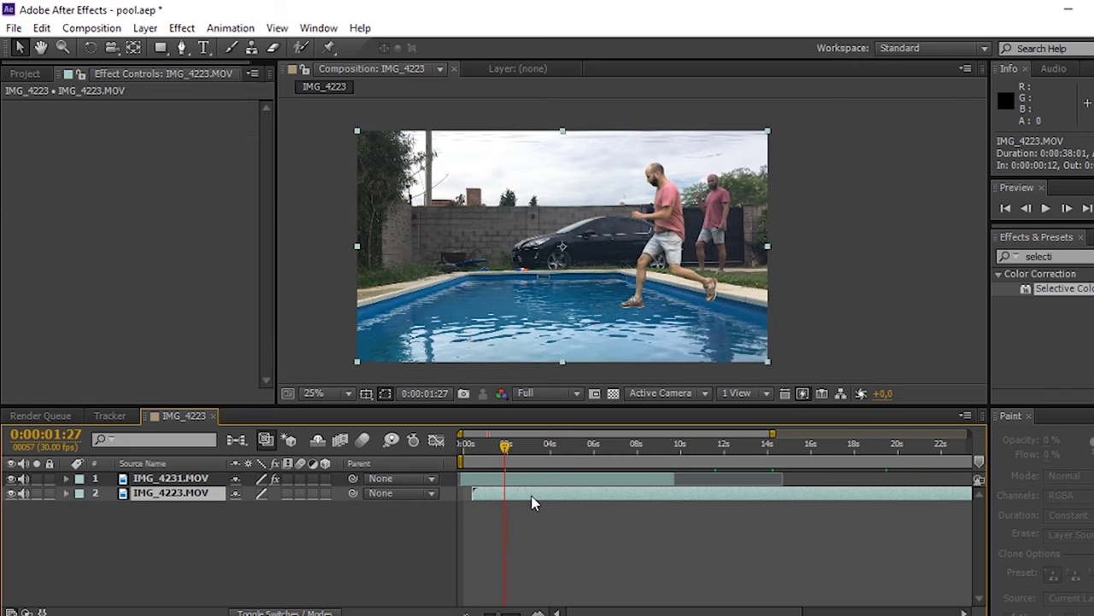
left_click_drag(532, 502, 520, 498)
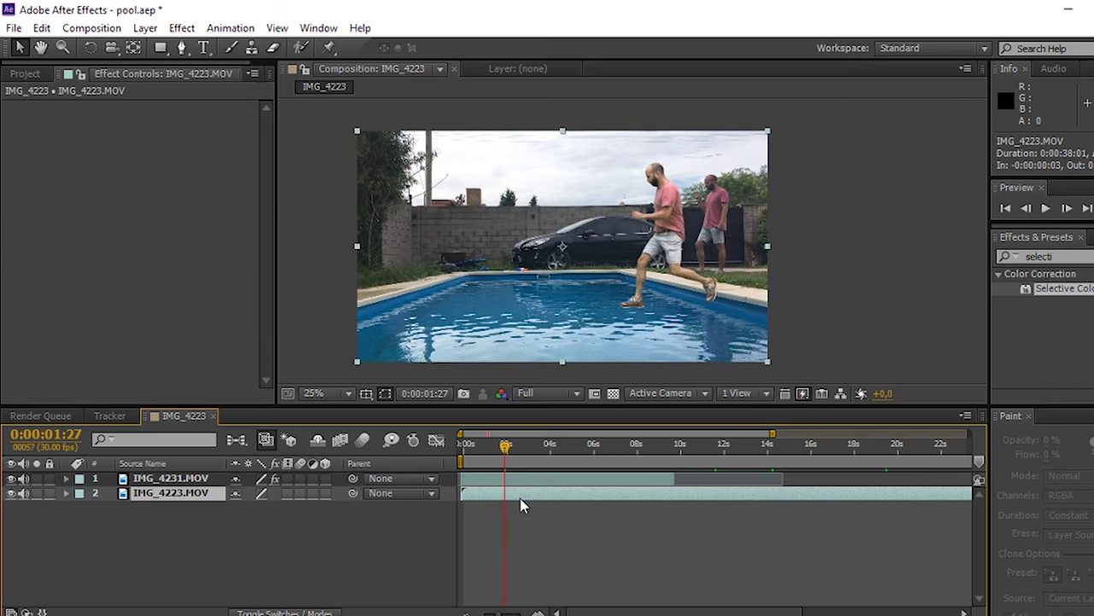
left_click(12, 478)
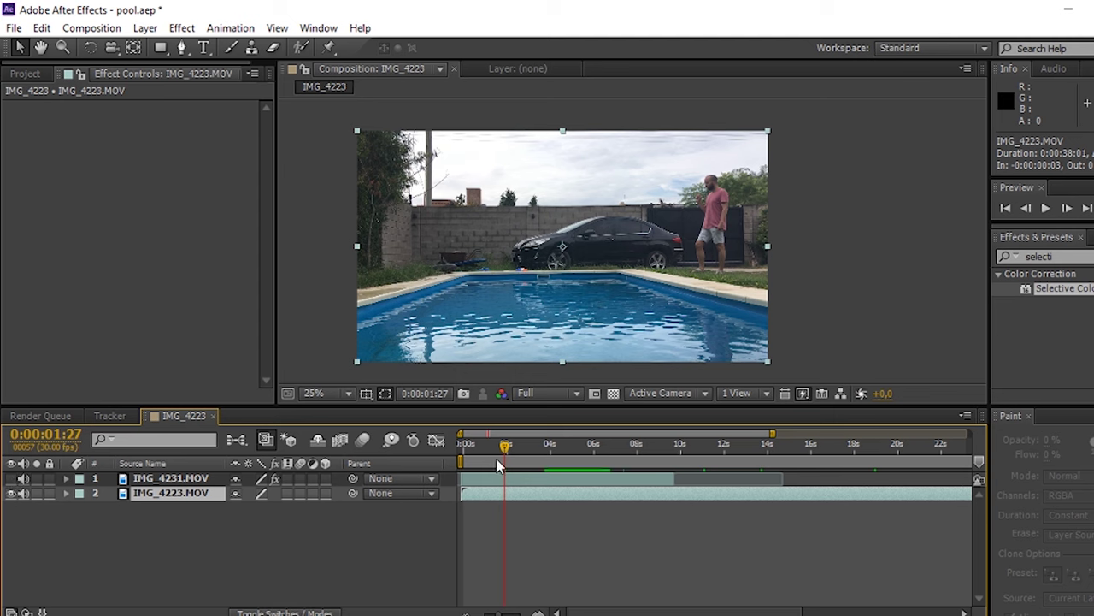
left_click_drag(500, 465, 945, 446)
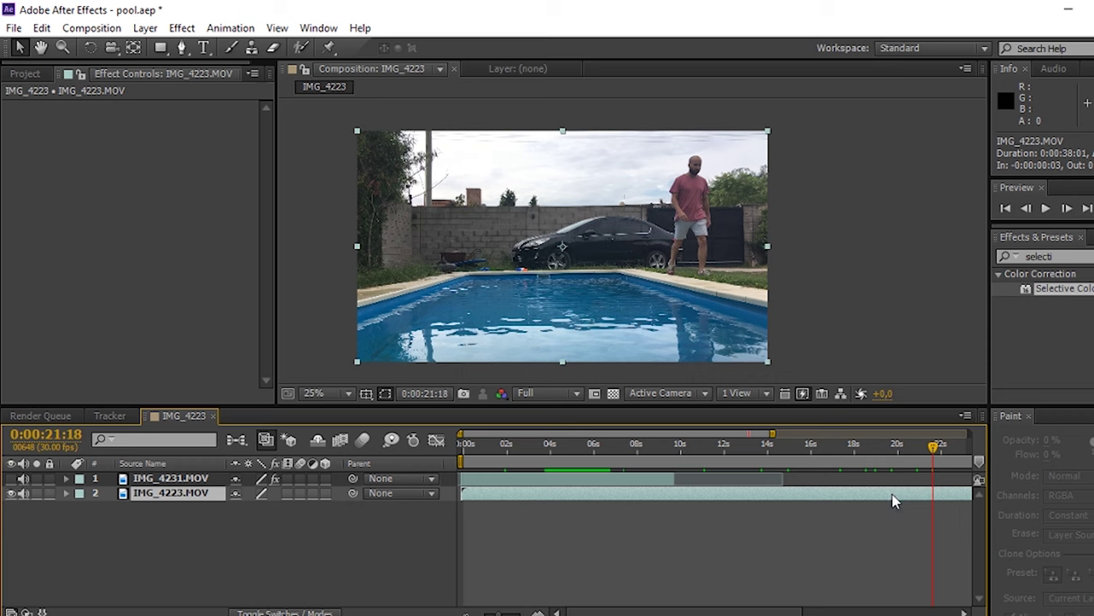
left_click_drag(892, 500, 851, 504)
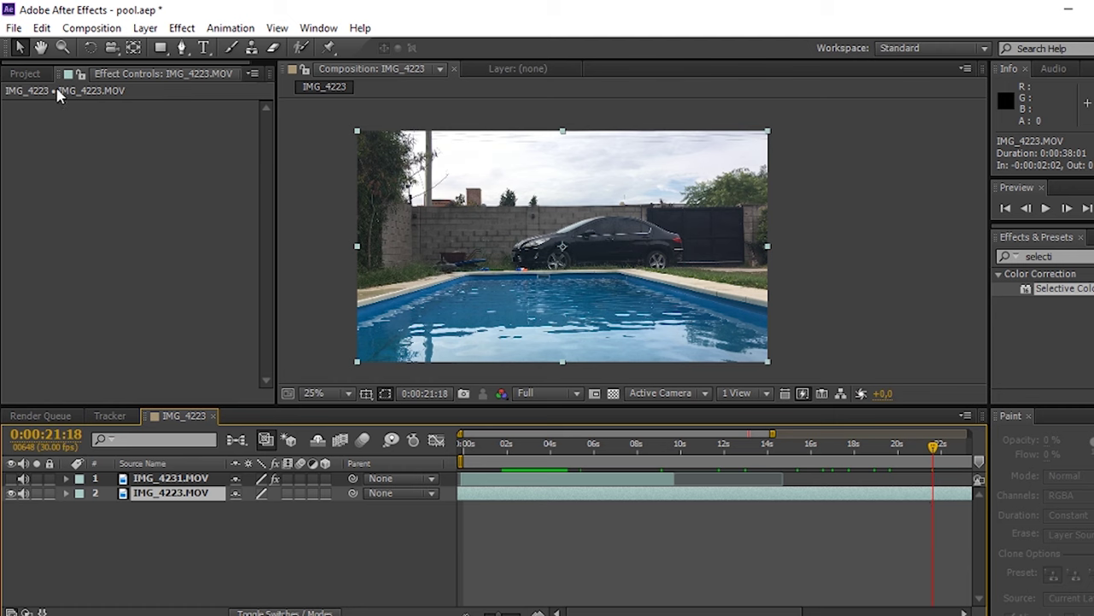
- Copy and paste the IMG_4223.MOV layer and rename the upper copy "back right"
left_click(41, 27)
left_click(101, 134)
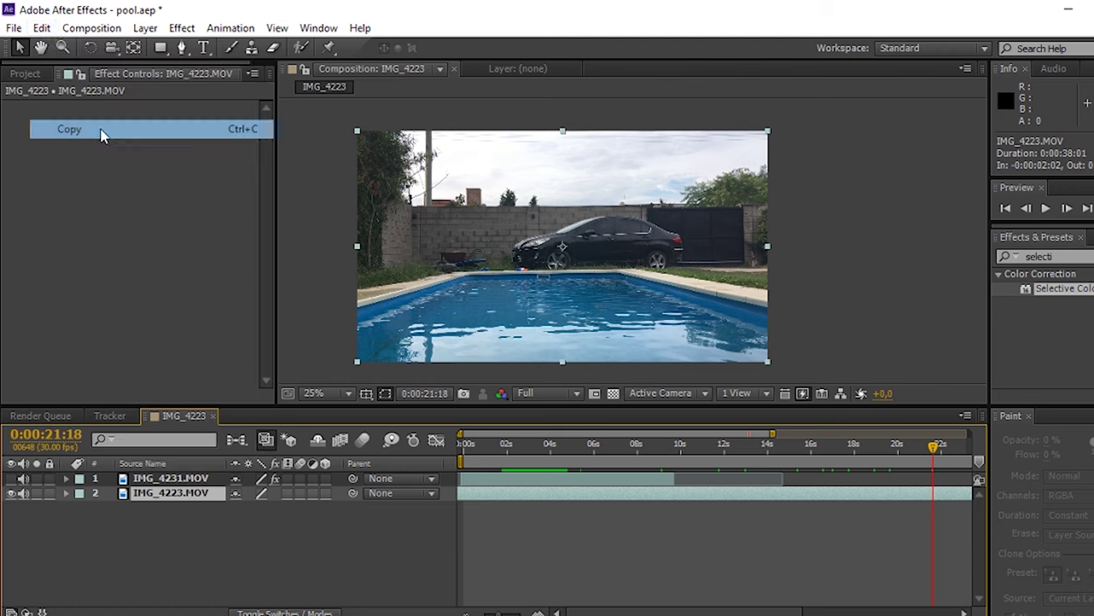
left_click(45, 29)
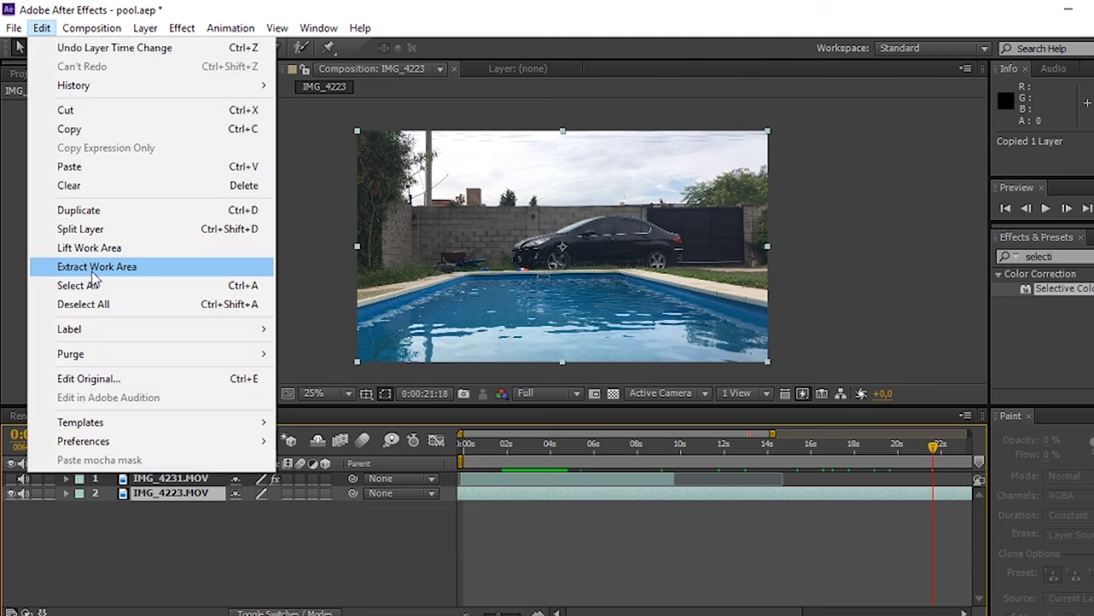
left_click(120, 171)
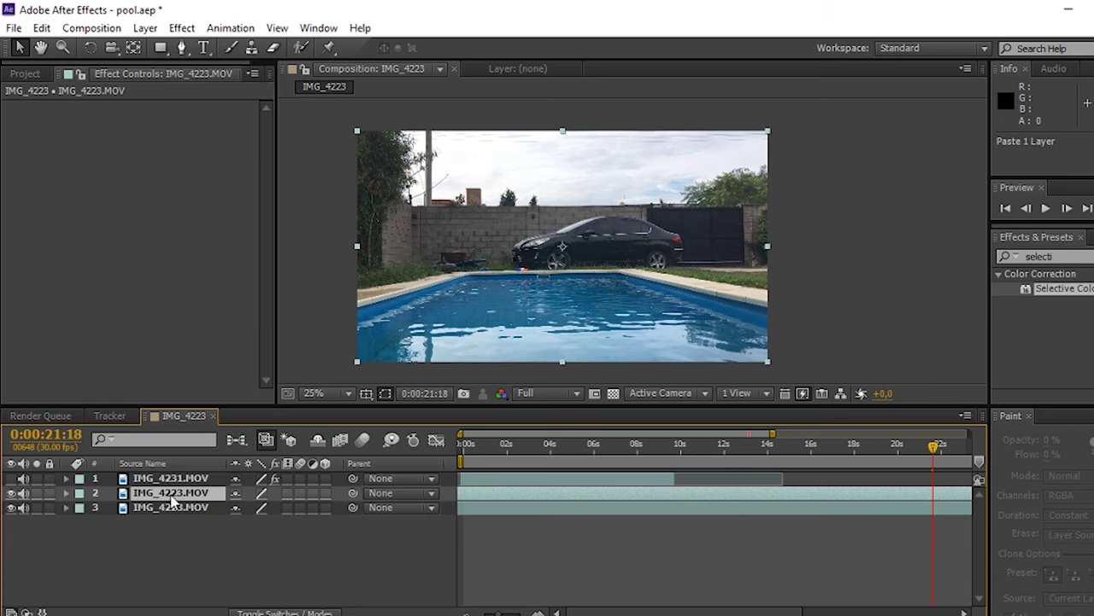
key("Return")
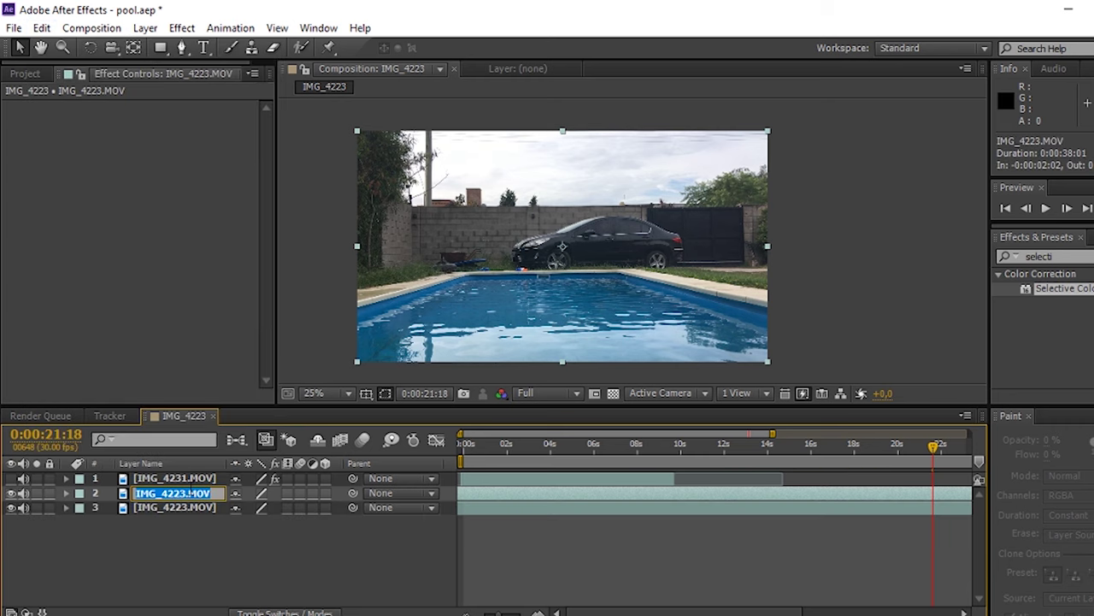
type("back right")
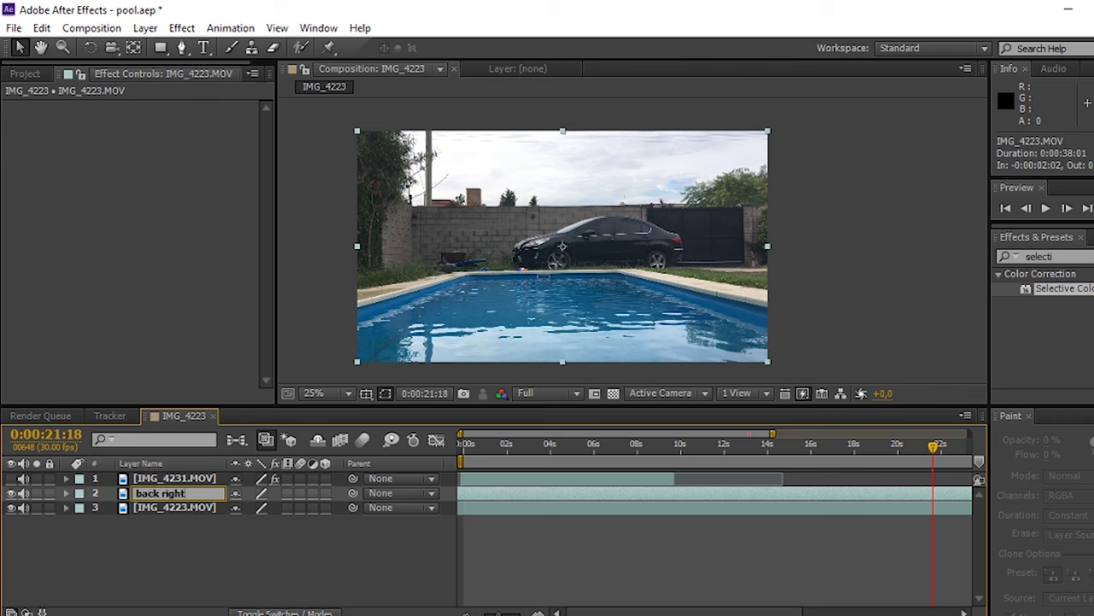
key("Return")
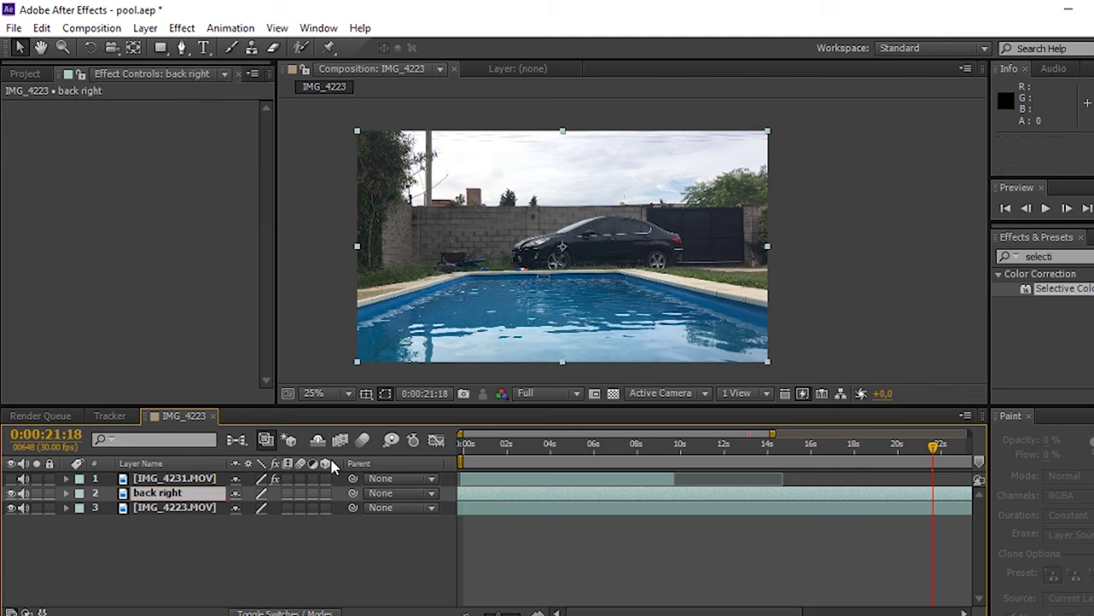
- Draw a closed Pen mask on the back right layer around the car and right background, following the pool's far and right edges
left_click(181, 47)
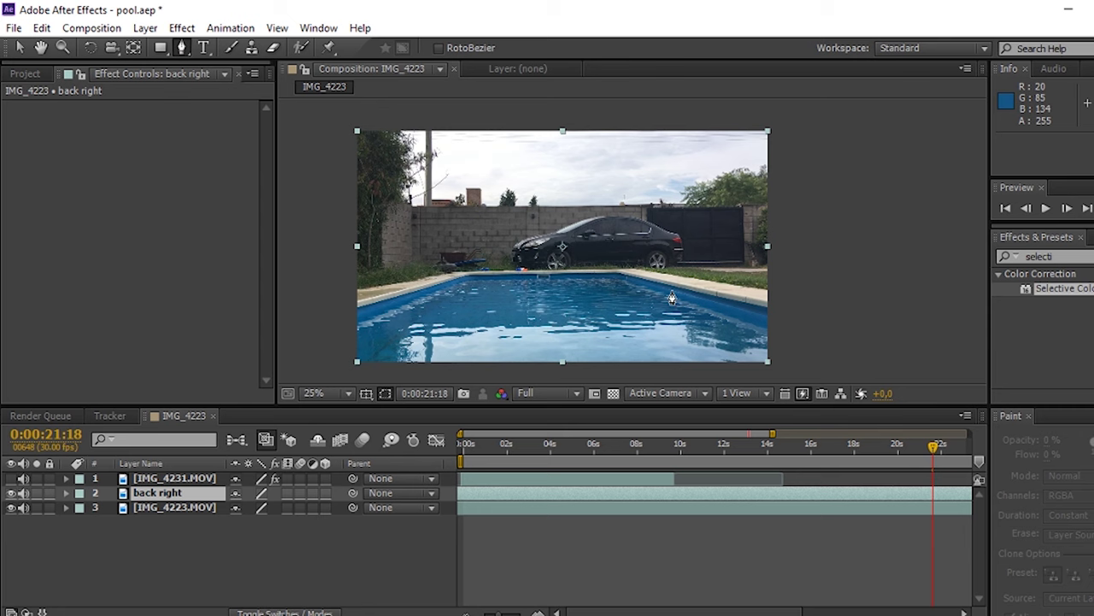
left_click(774, 314)
left_click(620, 272)
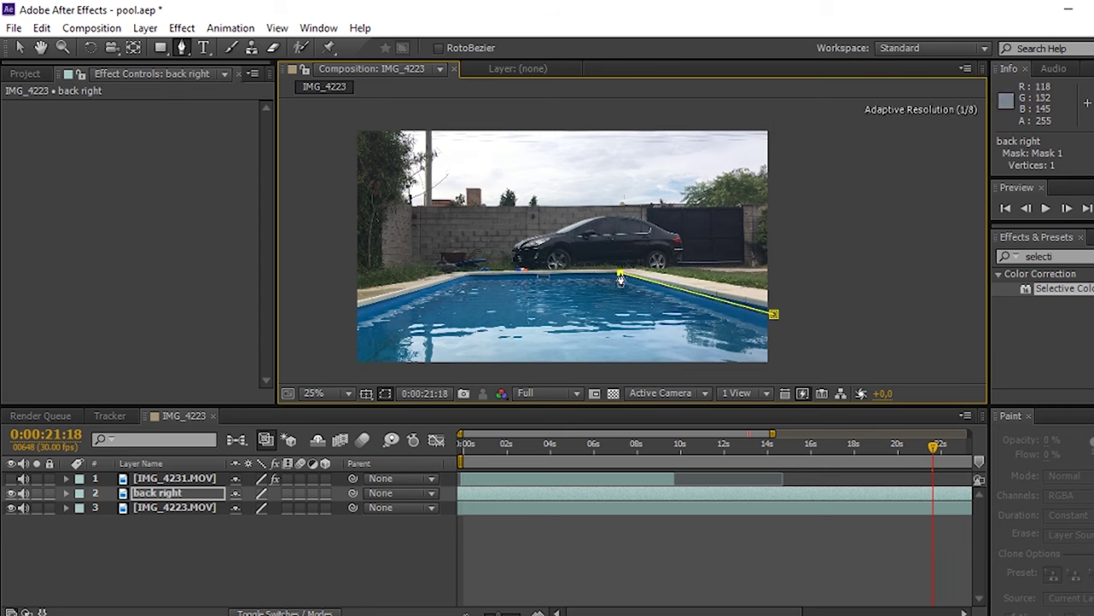
left_click(518, 273)
left_click(512, 246)
left_click(525, 235)
left_click(529, 121)
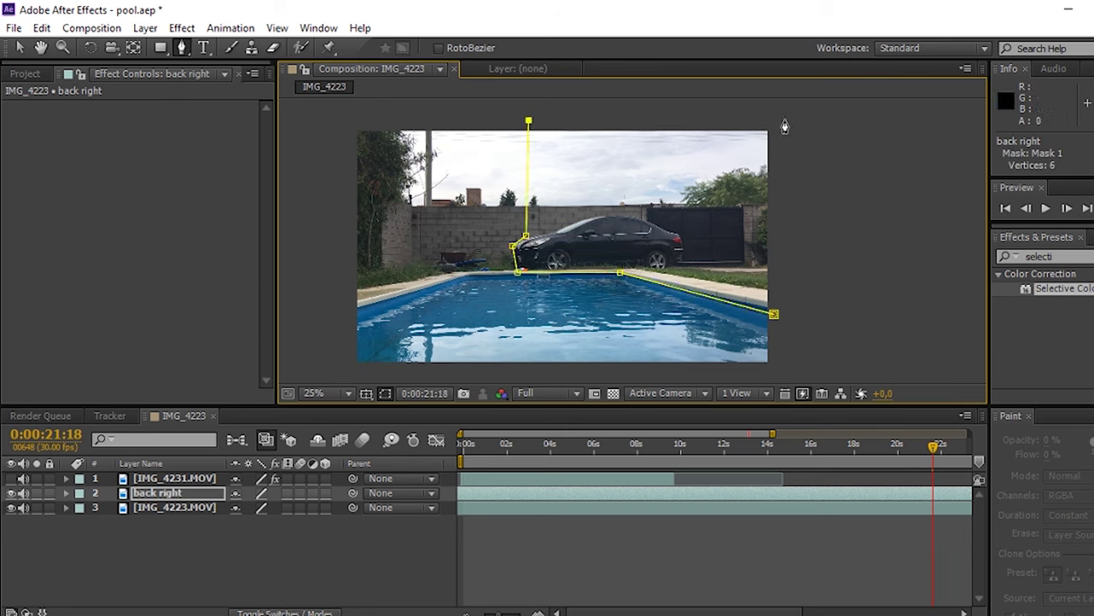
left_click(785, 118)
left_click(774, 313)
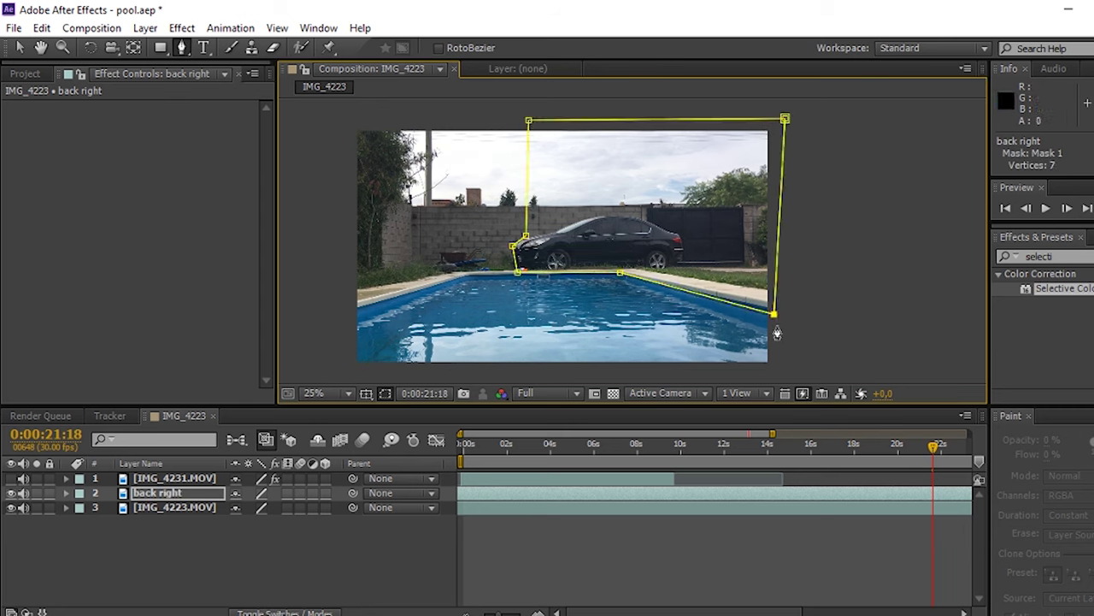
- Check the masked area at 0:00:01:14 and apply Freeze Frame to the back right layer at 0:00:21:18
left_click(496, 447)
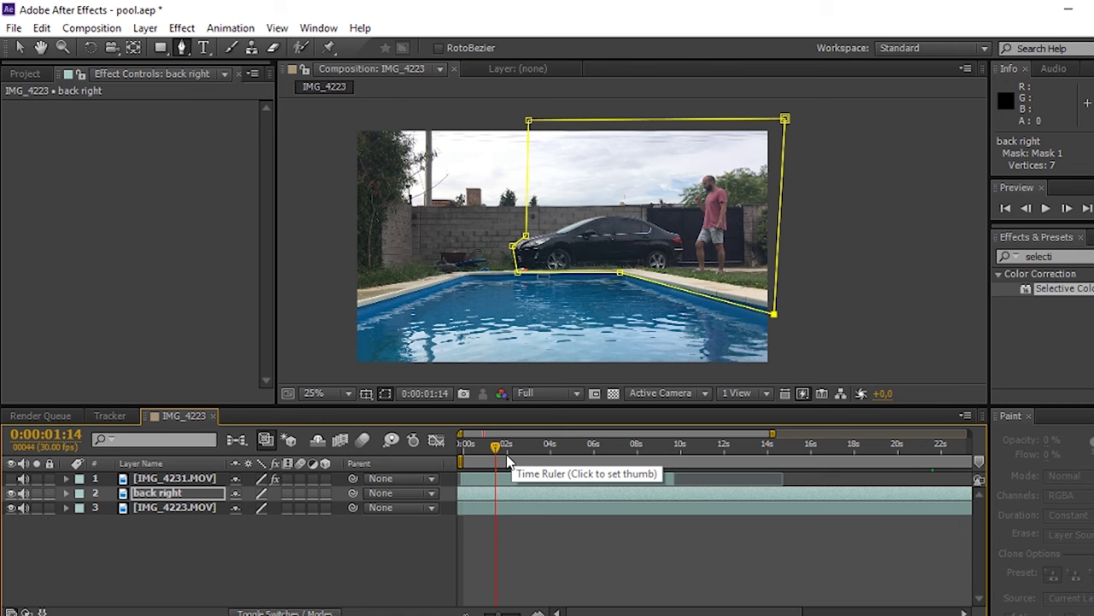
key("End")
right_click(843, 496)
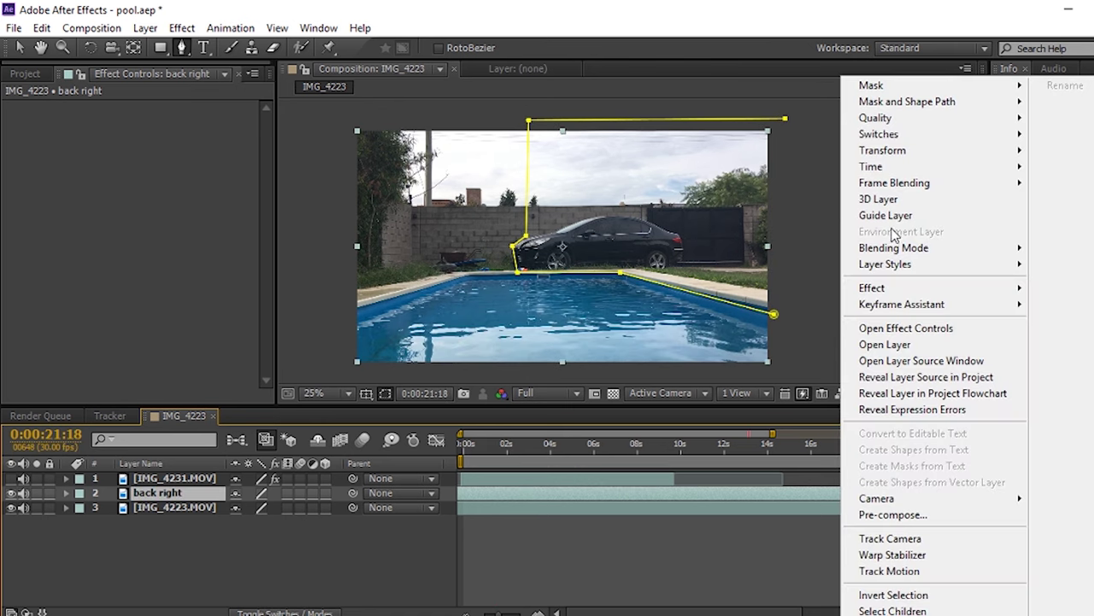
mouse_move(941, 166)
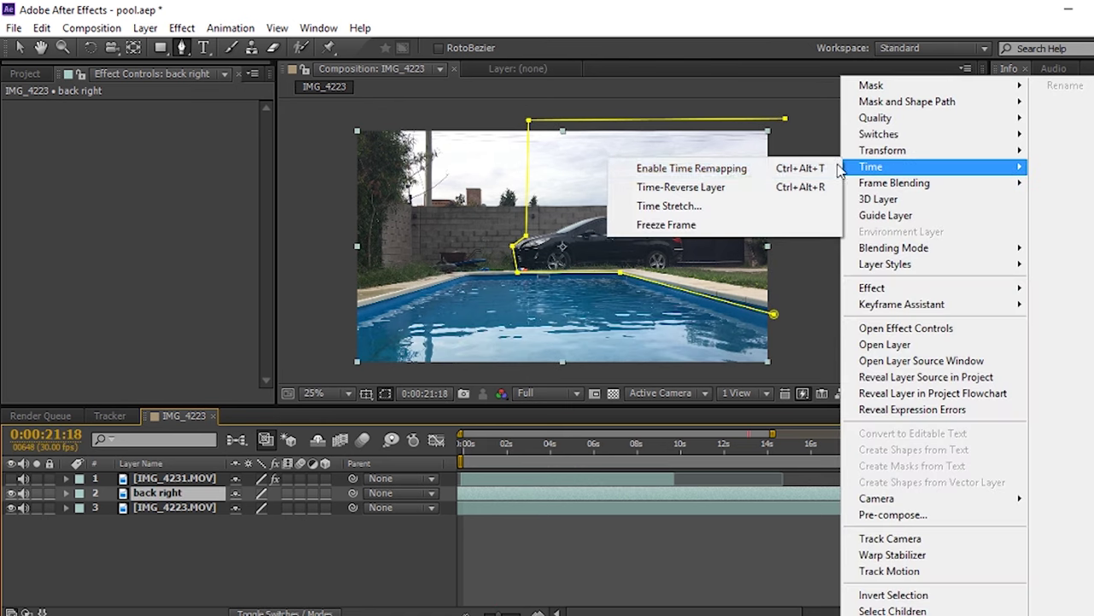
left_click(696, 226)
- Preview the frozen background up to 0:00:04:23, magnify the composition to 50% and save the project
left_click(510, 445)
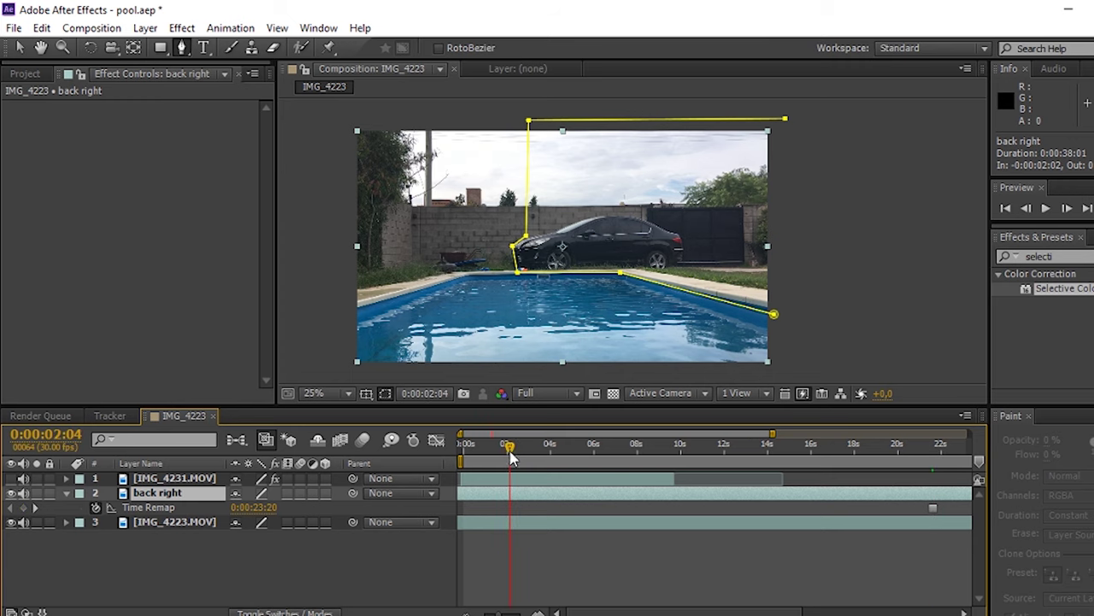
left_click(573, 593)
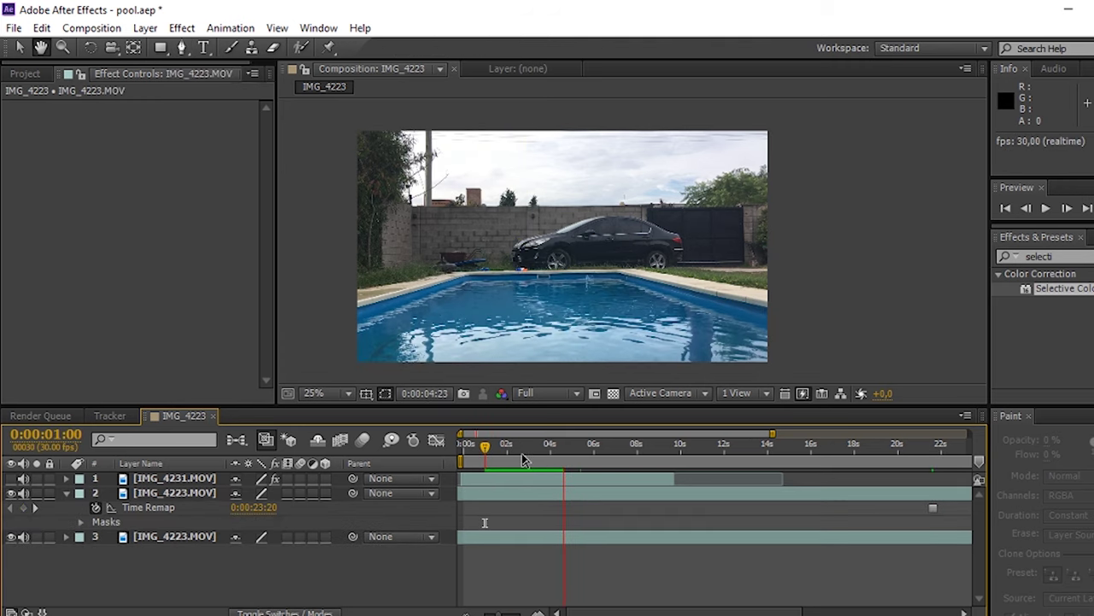
key("period")
key("period")
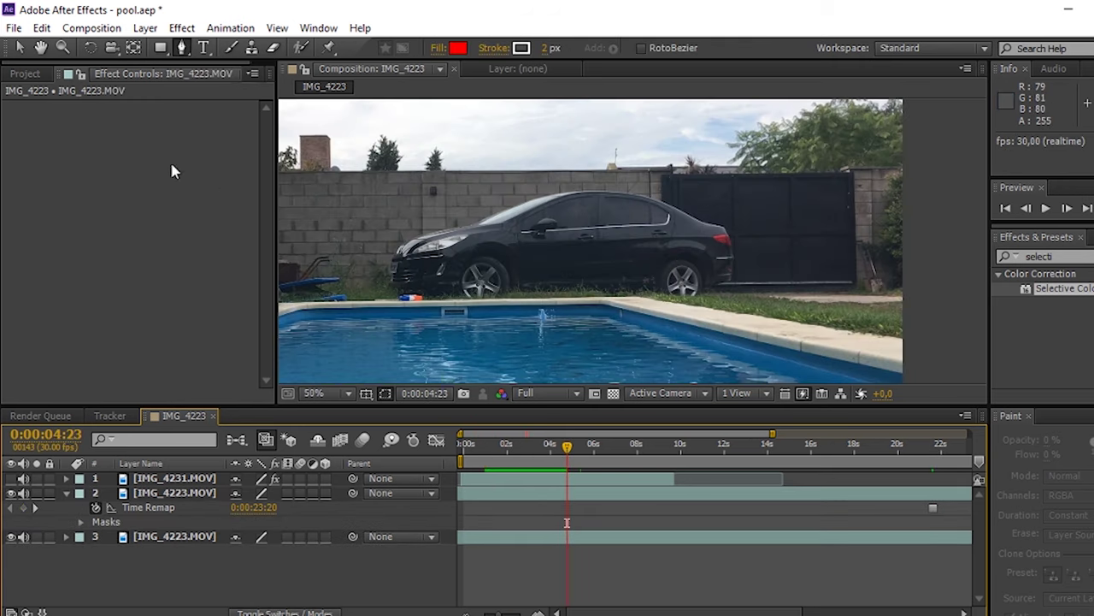
left_click(14, 27)
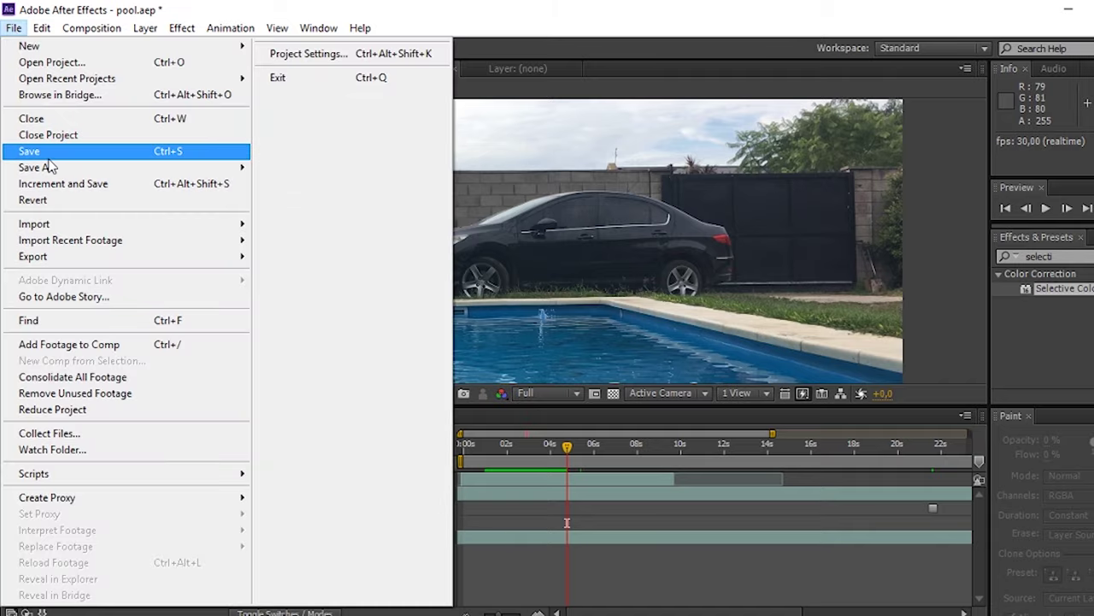
left_click(34, 149)
- Show the IMG_4231.MOV layer at 0:00:04:18 and rename it "main"
left_click_drag(565, 445, 562, 448)
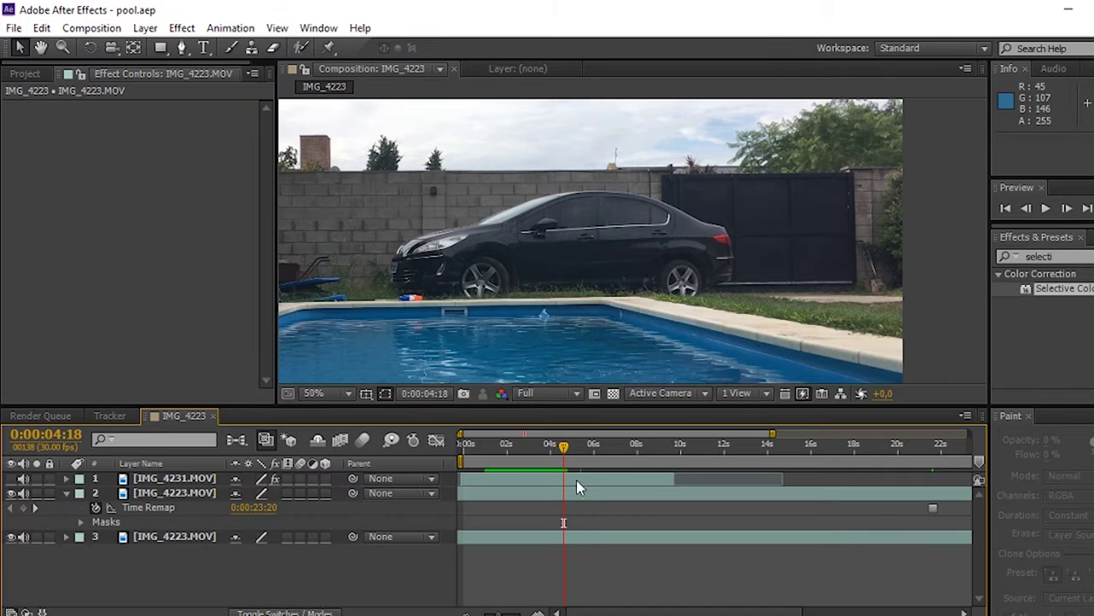
left_click(11, 478)
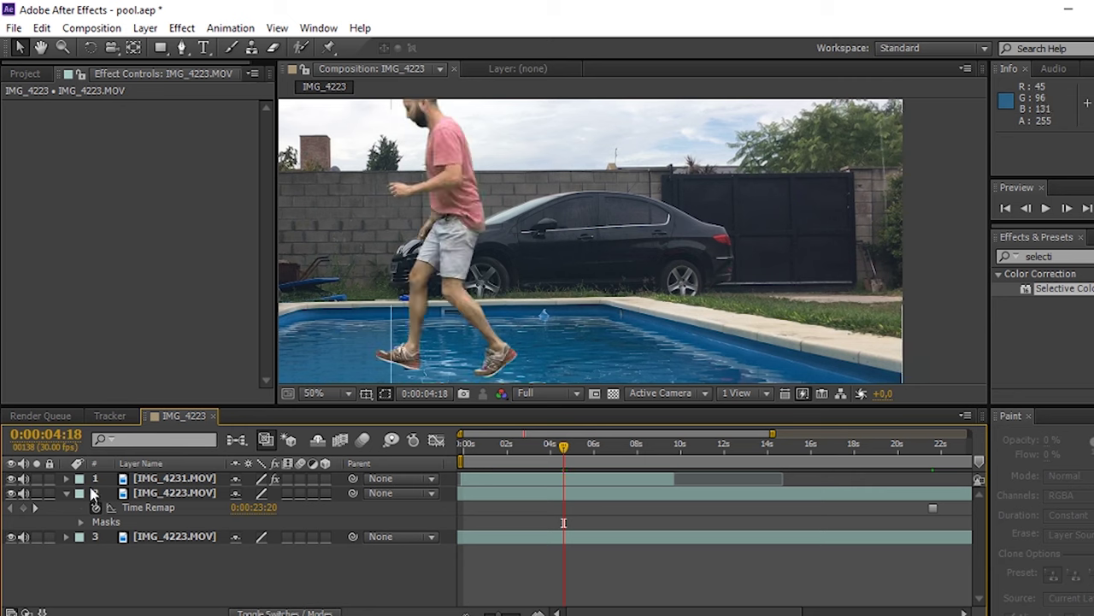
left_click(167, 481)
key("Return")
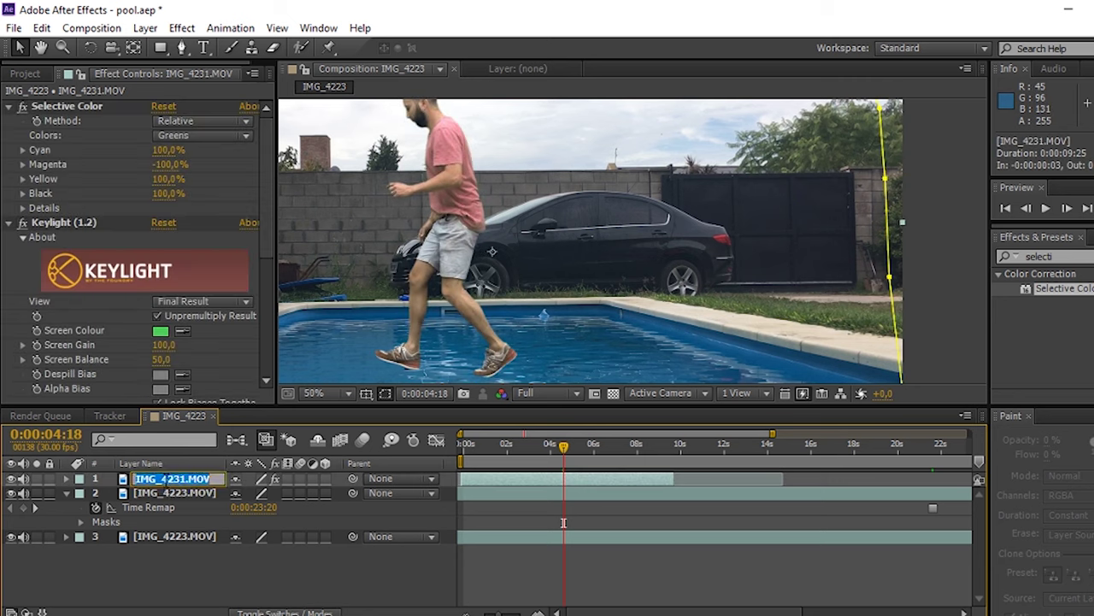
type("main")
key("Return")
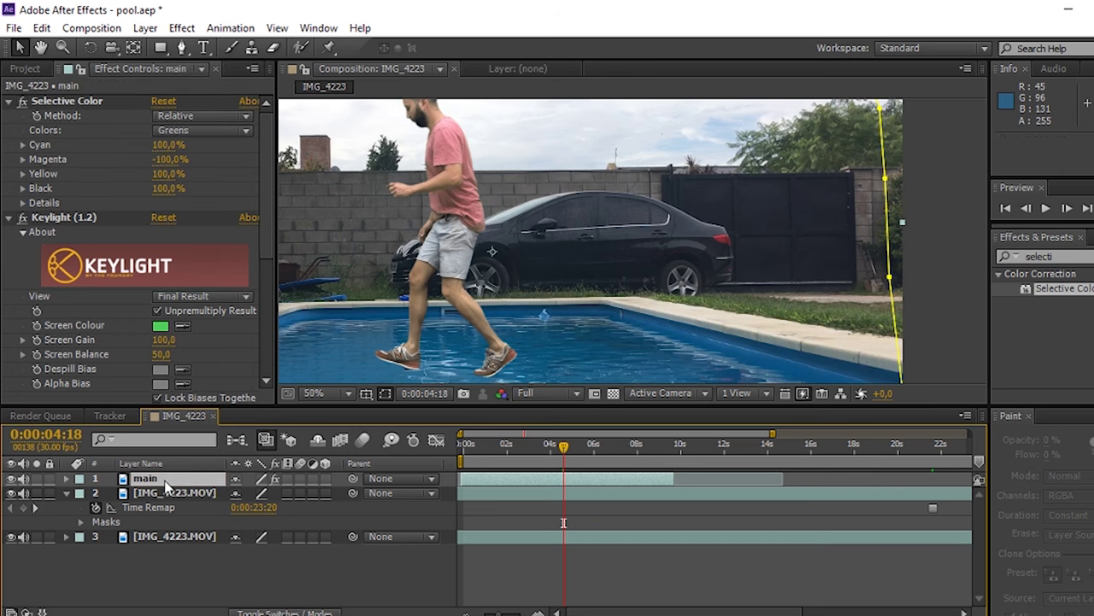
- Scale the main layer down to 58% and move it up to position 992, 460
left_click(69, 479)
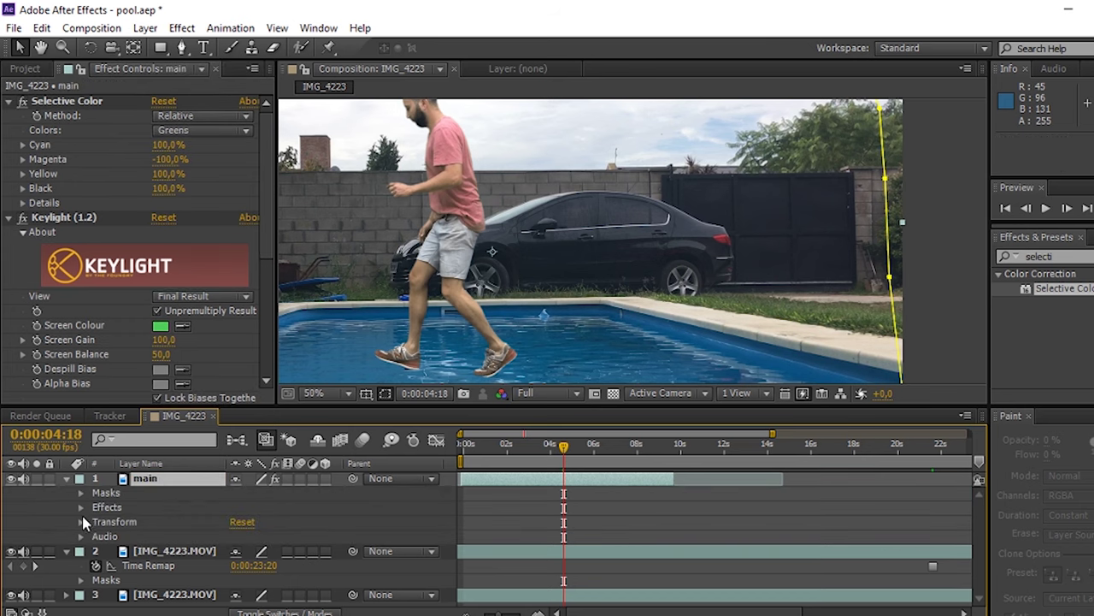
left_click(81, 521)
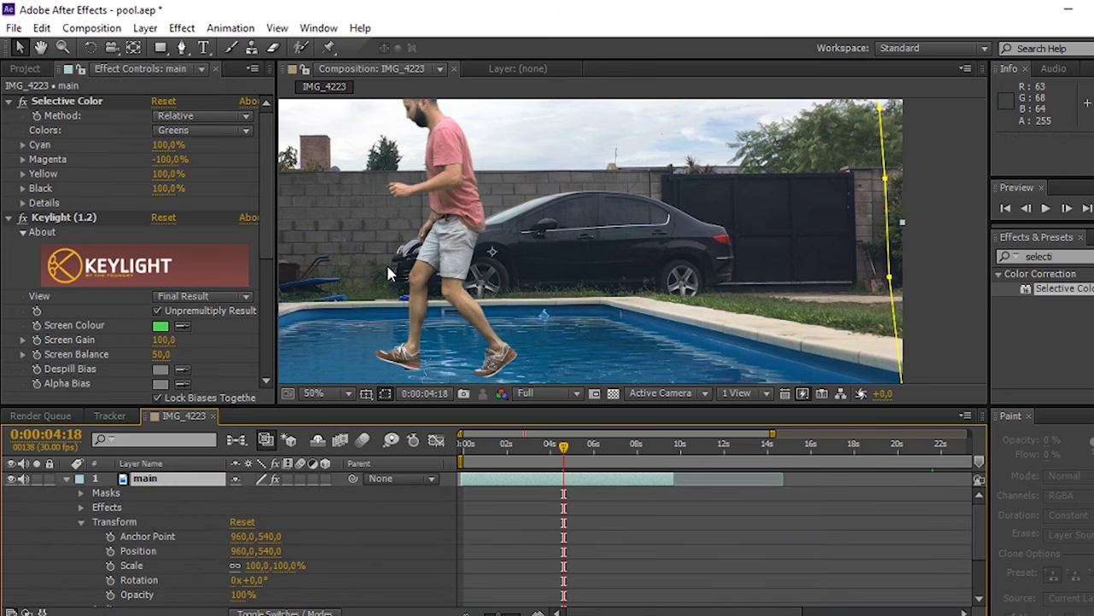
key("comma")
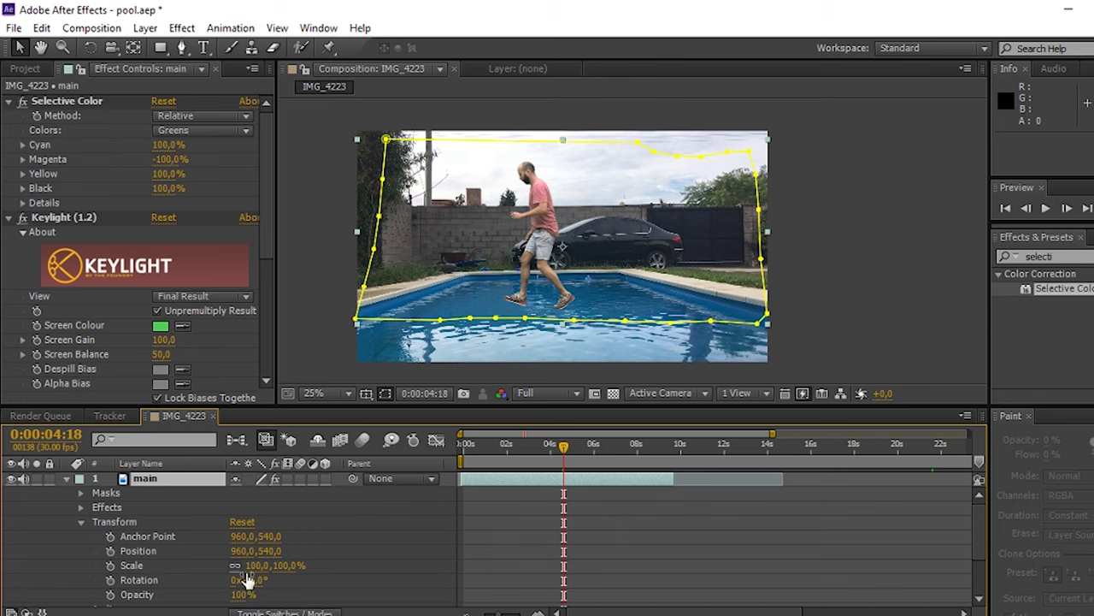
left_click_drag(257, 567, 234, 568)
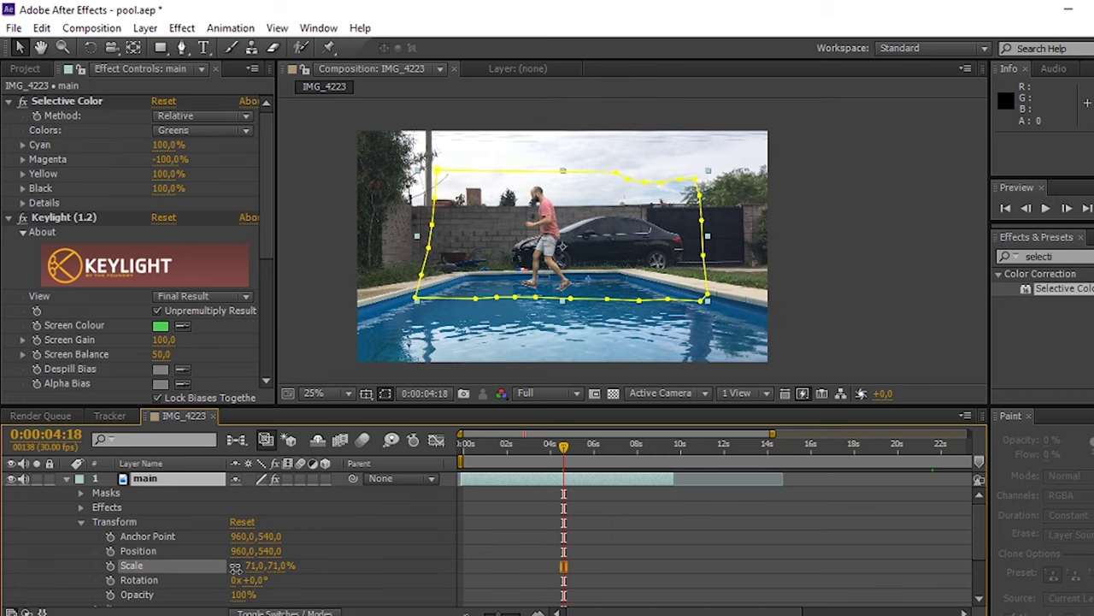
left_click_drag(512, 275, 518, 259)
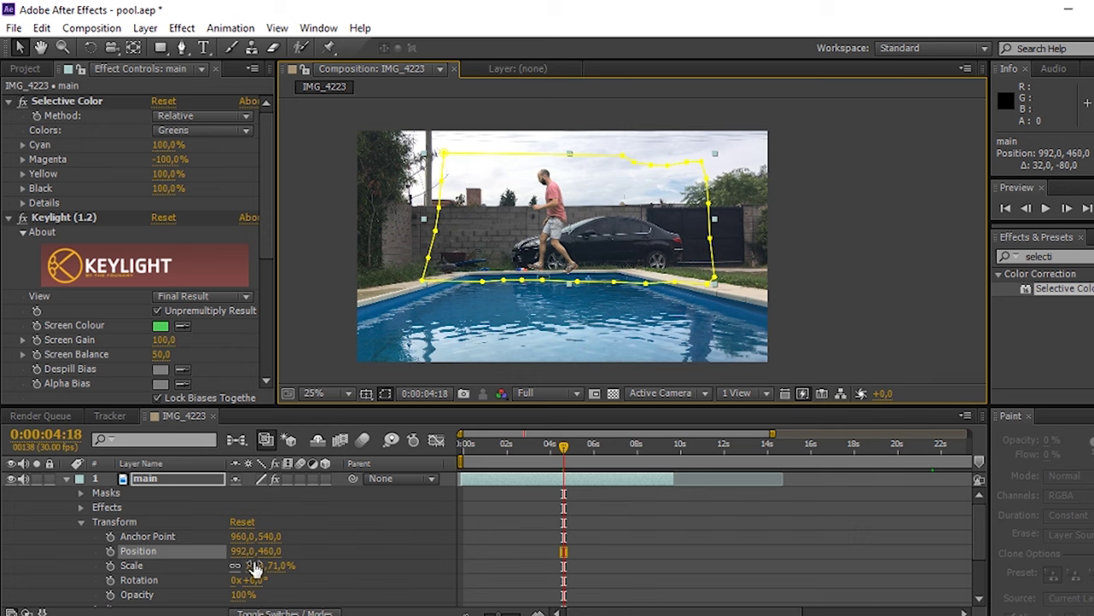
left_click_drag(254, 567, 242, 565)
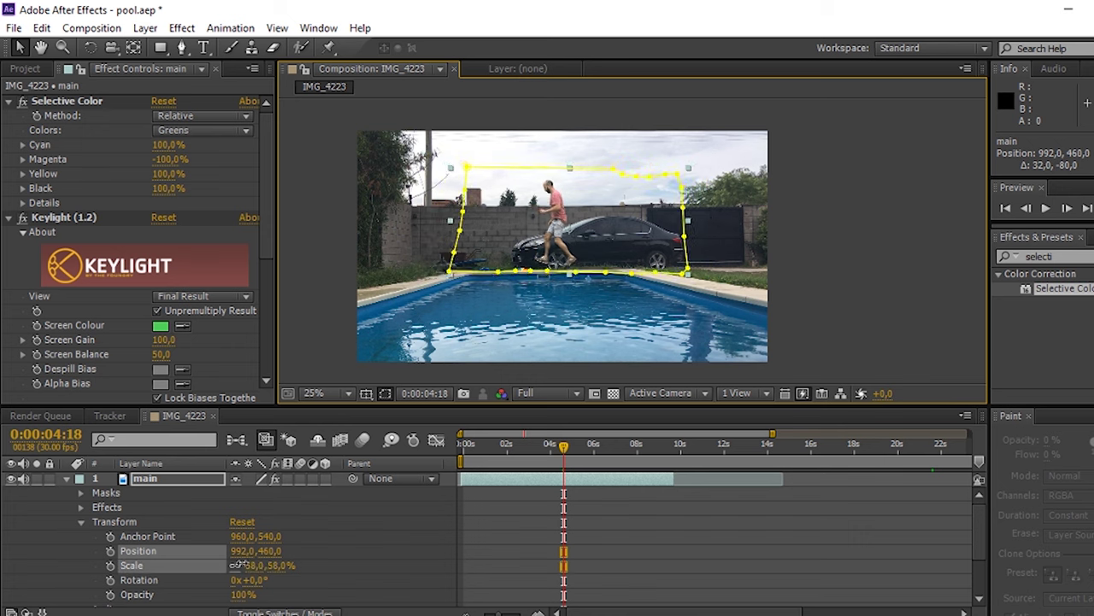
- Reposition the main layer to 920, 526 at 0:00:02:01, placing the man's front foot on the water near the pool's far edge
mouse_move(587, 252)
left_mouse_down()
mouse_move(580, 259)
mouse_move(582, 245)
mouse_move(596, 251)
left_mouse_up()
left_click_drag(558, 463, 508, 450)
scroll(621, 266, "up", 1)
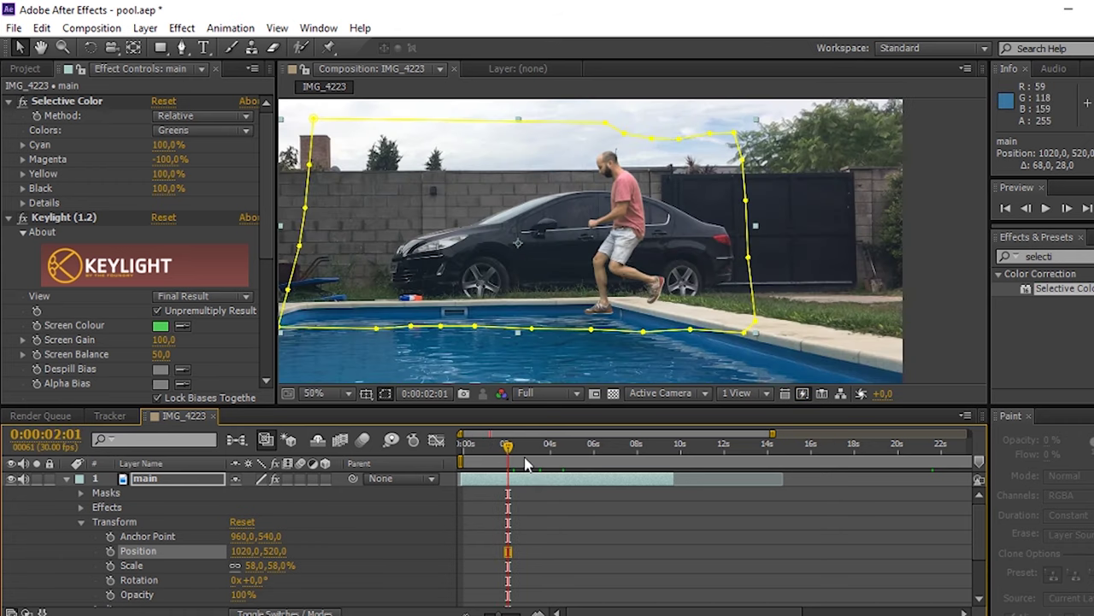
left_click_drag(629, 285, 586, 287)
left_click(586, 287)
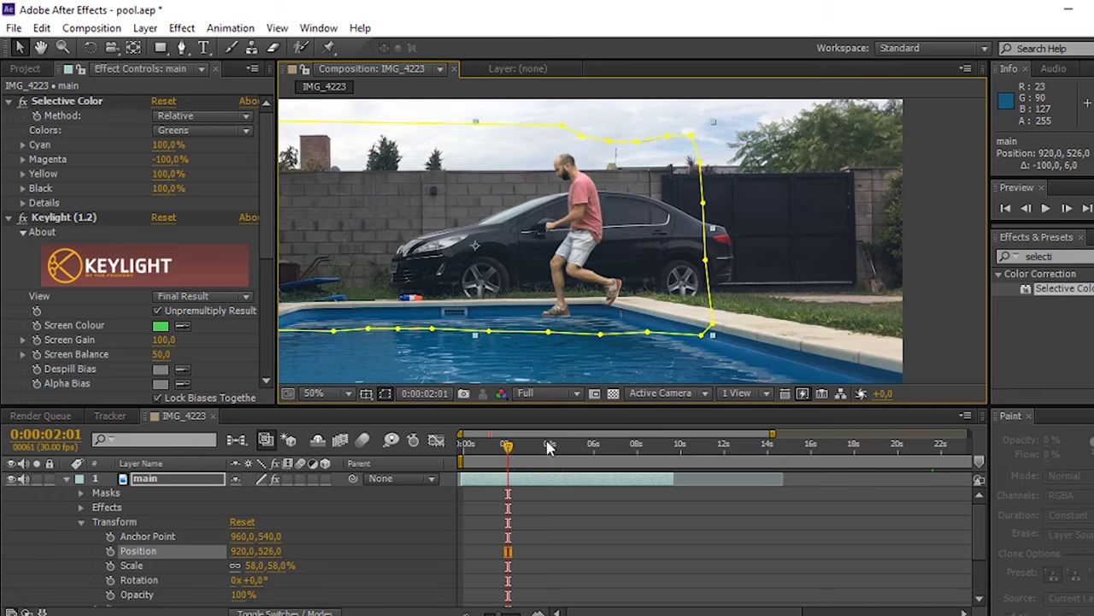
- Preview the run from 0:00:02:01 and lower the composition's preview resolution to Half
key("space")
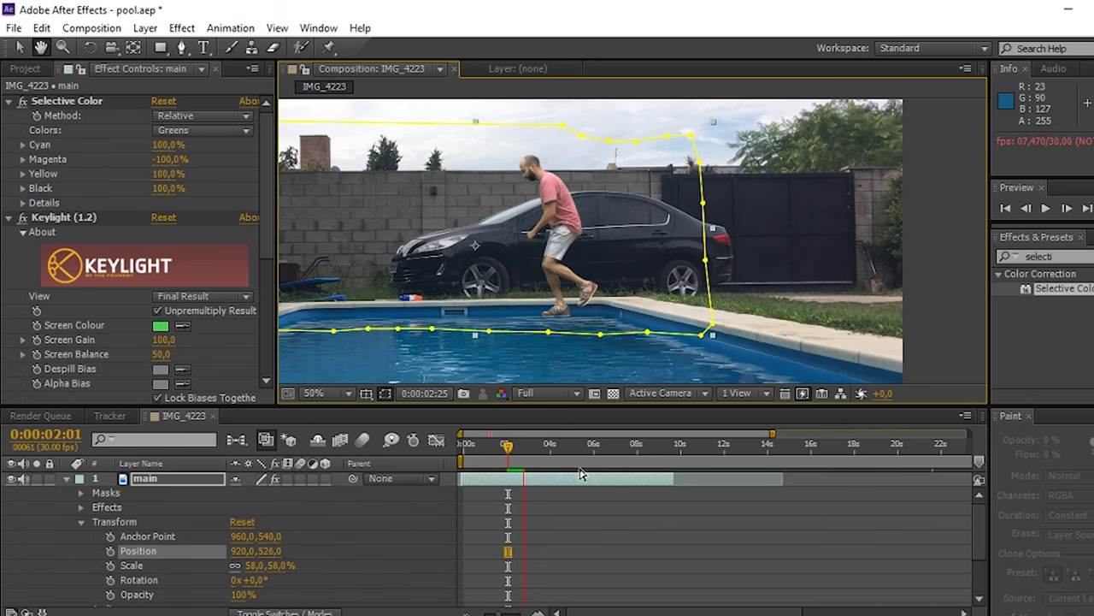
key("space")
left_click(565, 393)
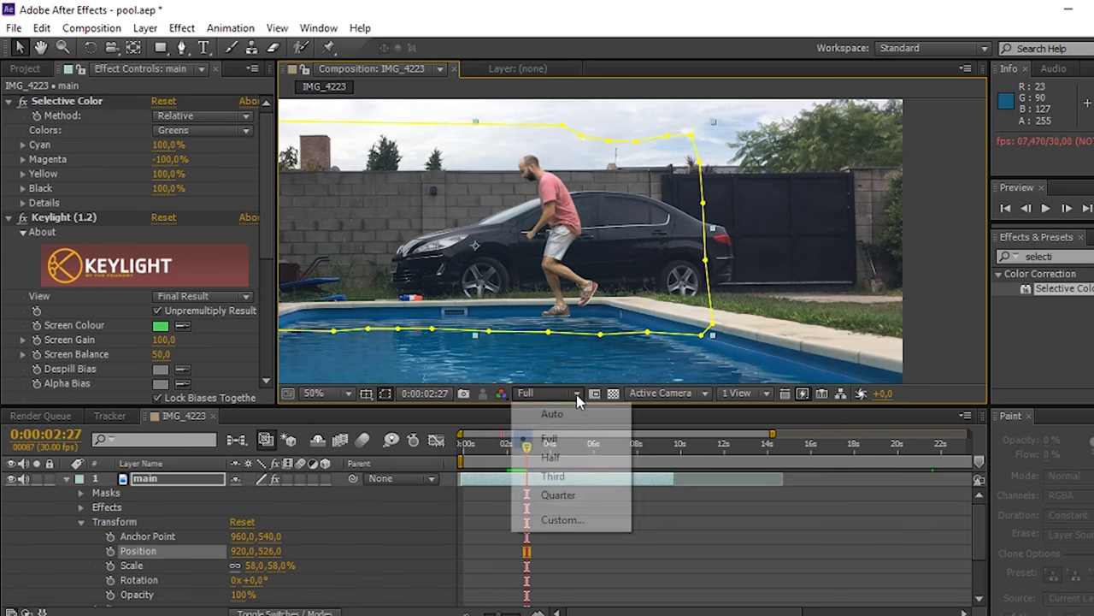
left_click(556, 454)
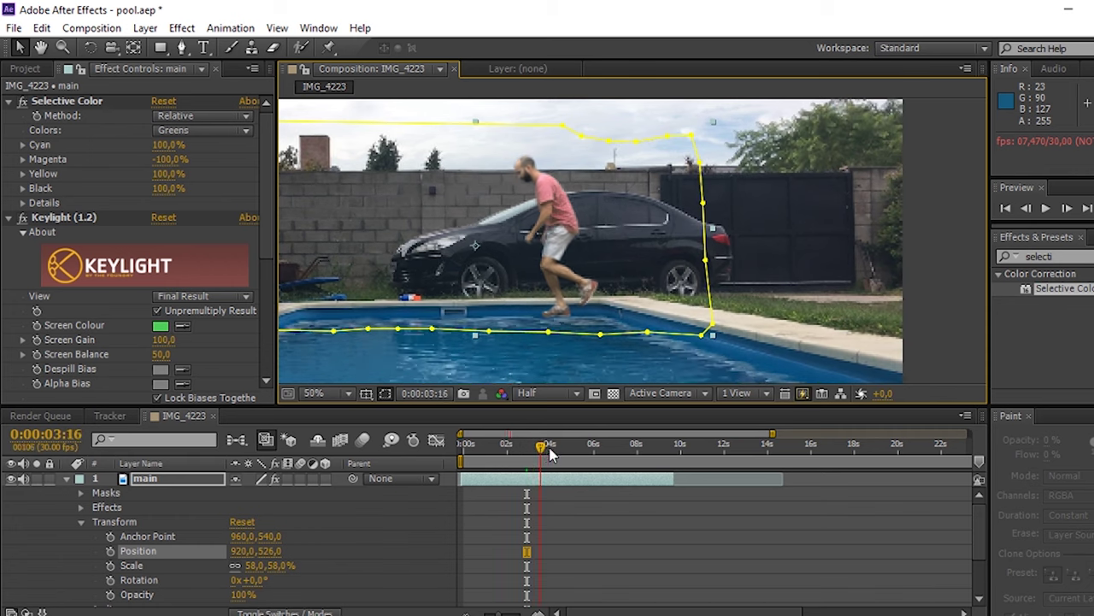
- Replay the run up to 0:00:04:19 and shift the main layer later to an in point of 0:00:02:15
key("space")
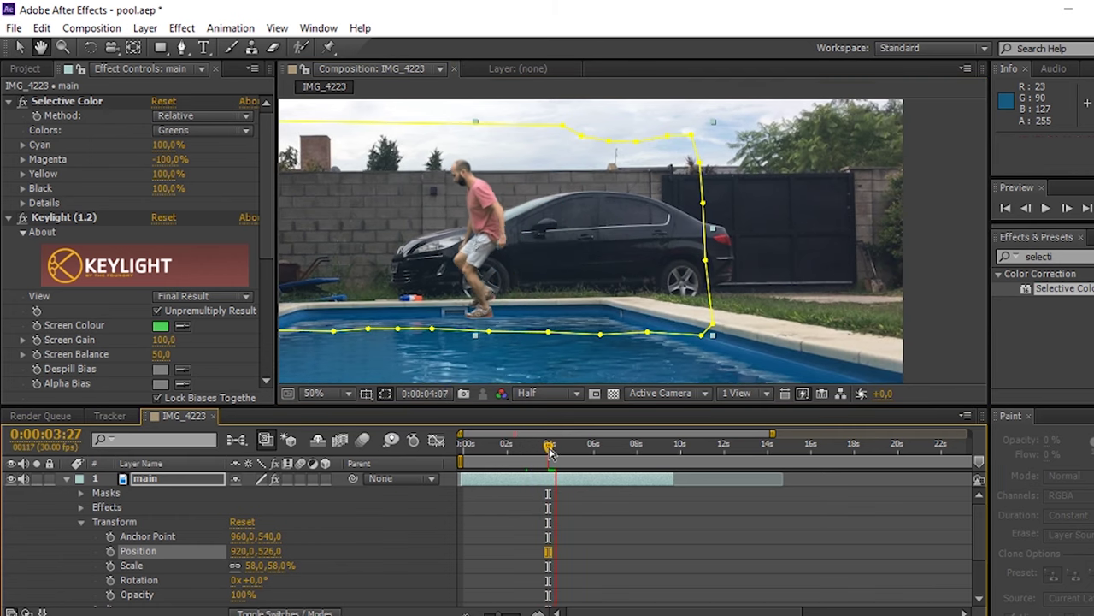
key("space")
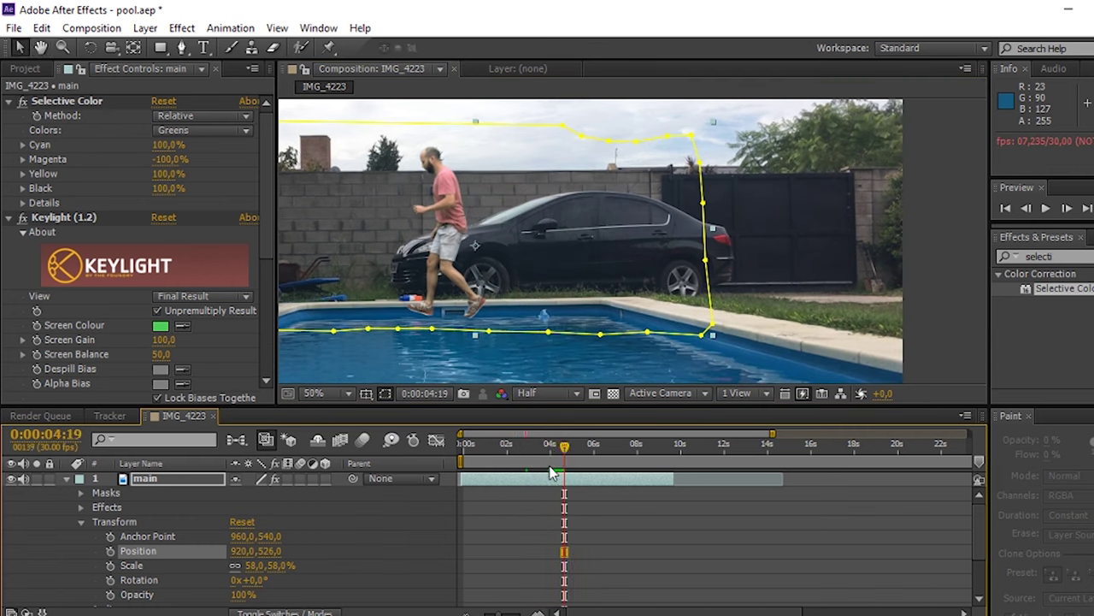
left_click_drag(511, 483, 568, 487)
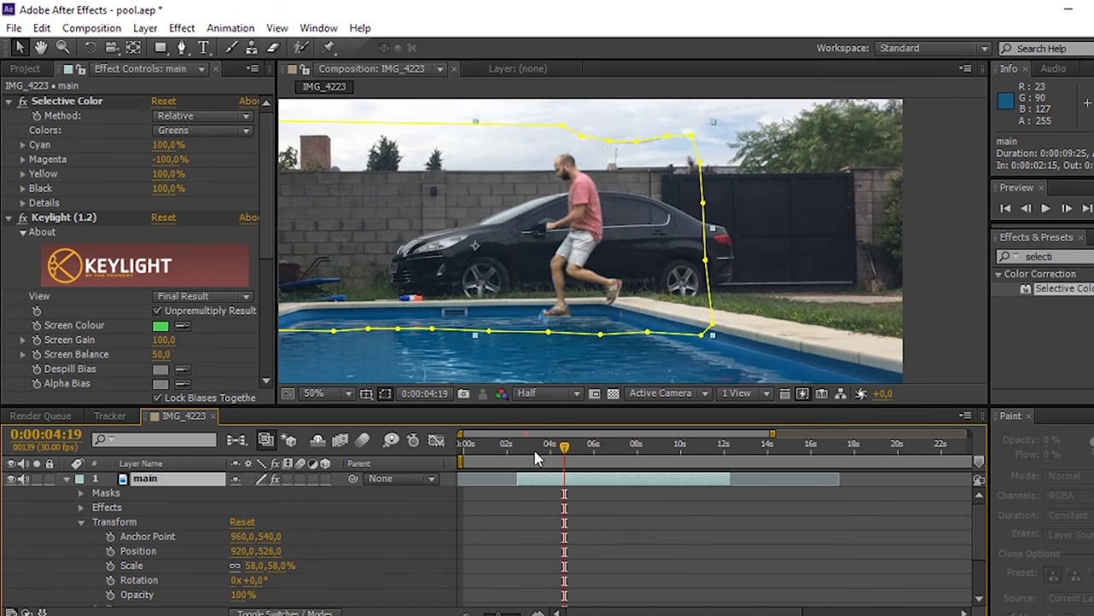
- Enable Position keyframing on the main layer at 0:00:03:00 and move it to 886, 498, standing the man on the pool's rim
left_click(550, 450)
key("space")
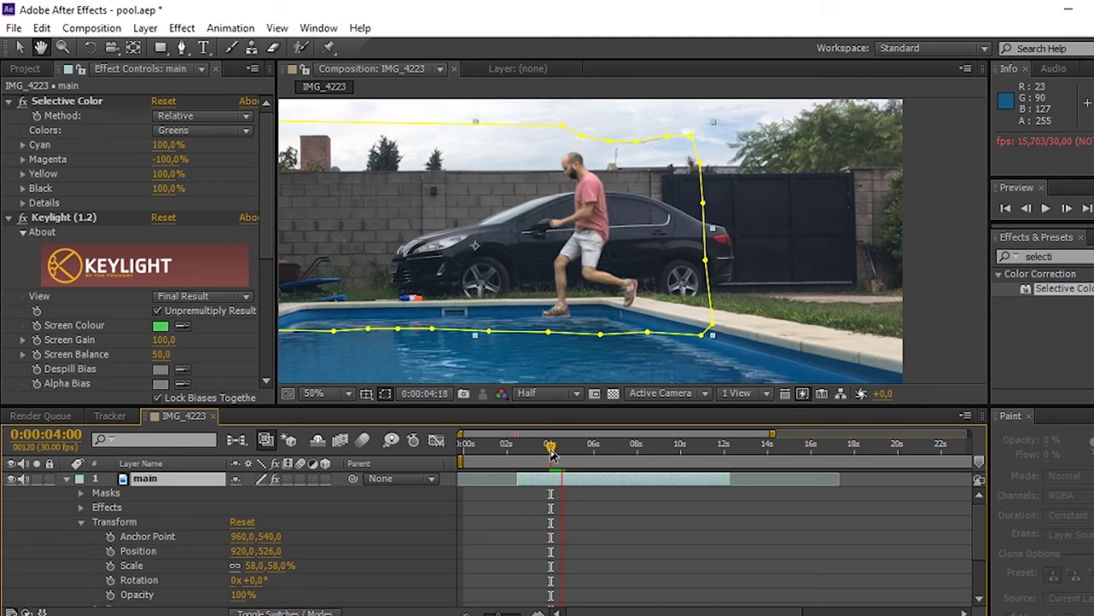
key("space")
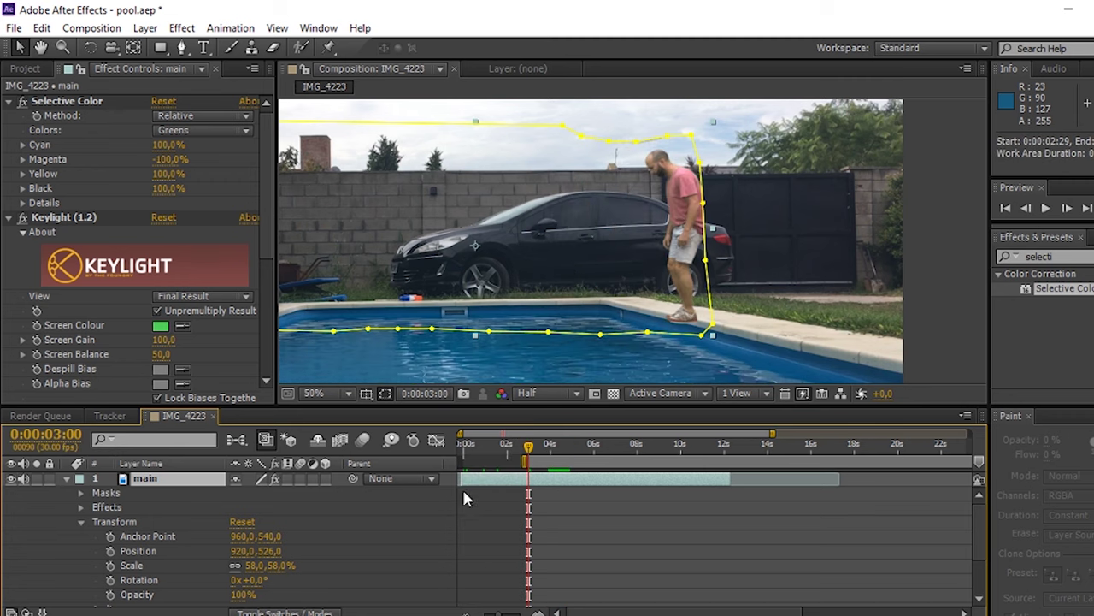
left_click(110, 551)
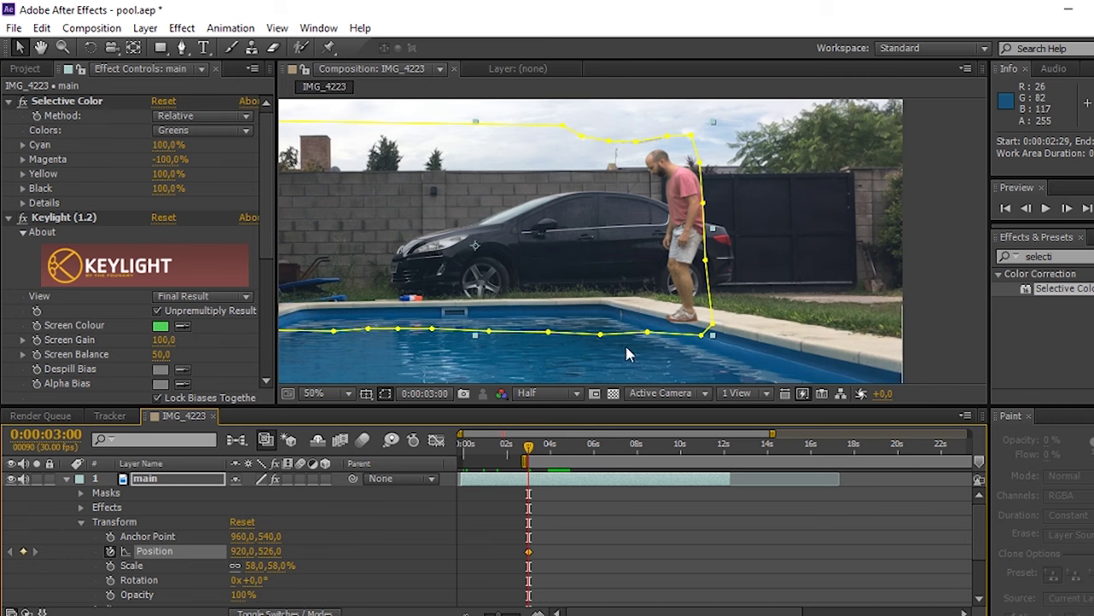
left_click_drag(661, 316, 647, 304)
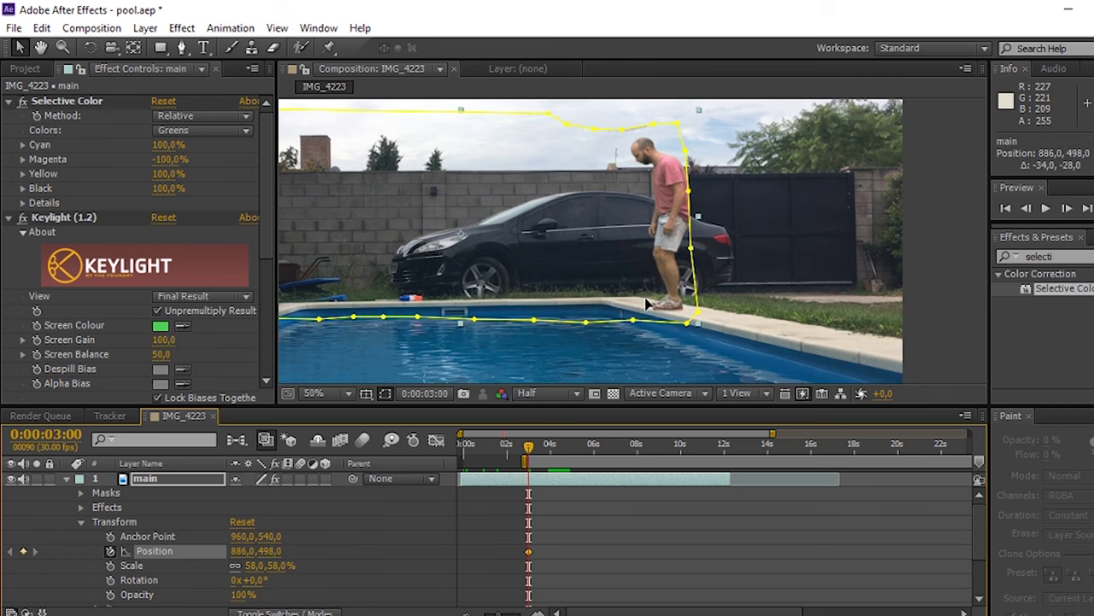
- Add a Position keyframe to the main layer at 0:00:04:12, mid-jump, and apply Easy Ease to it
key("space")
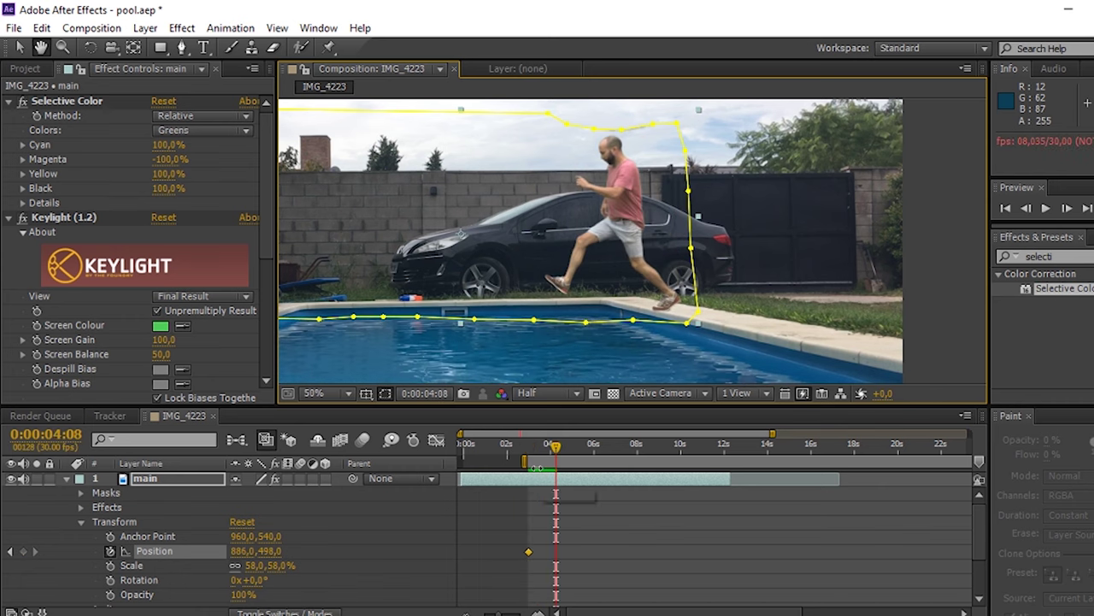
key("space")
left_click(1067, 208)
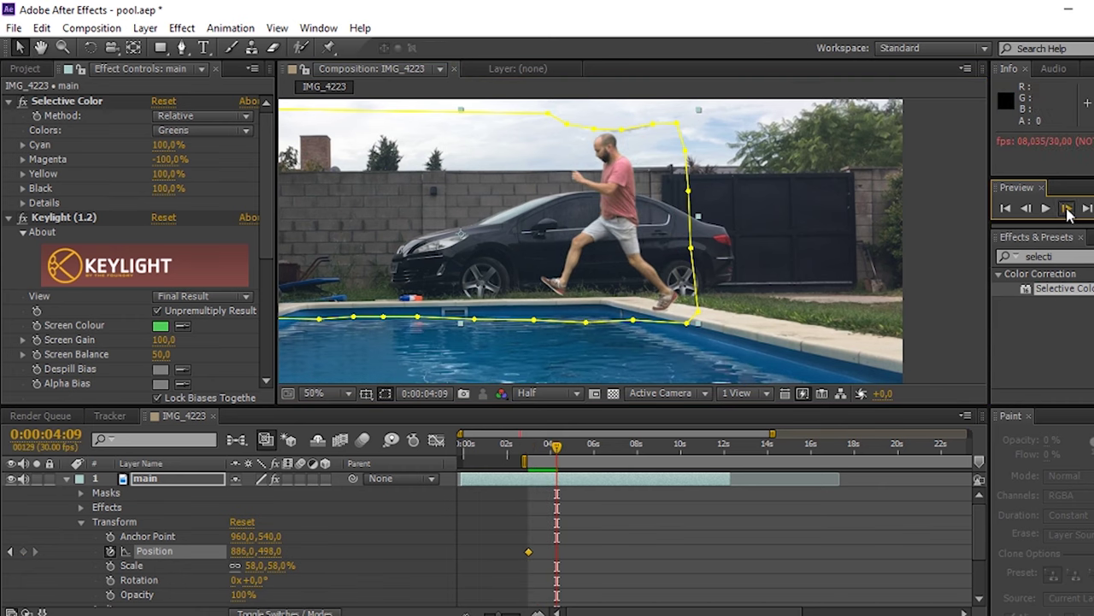
left_click(1068, 209)
left_click(1068, 209)
left_click(1068, 209)
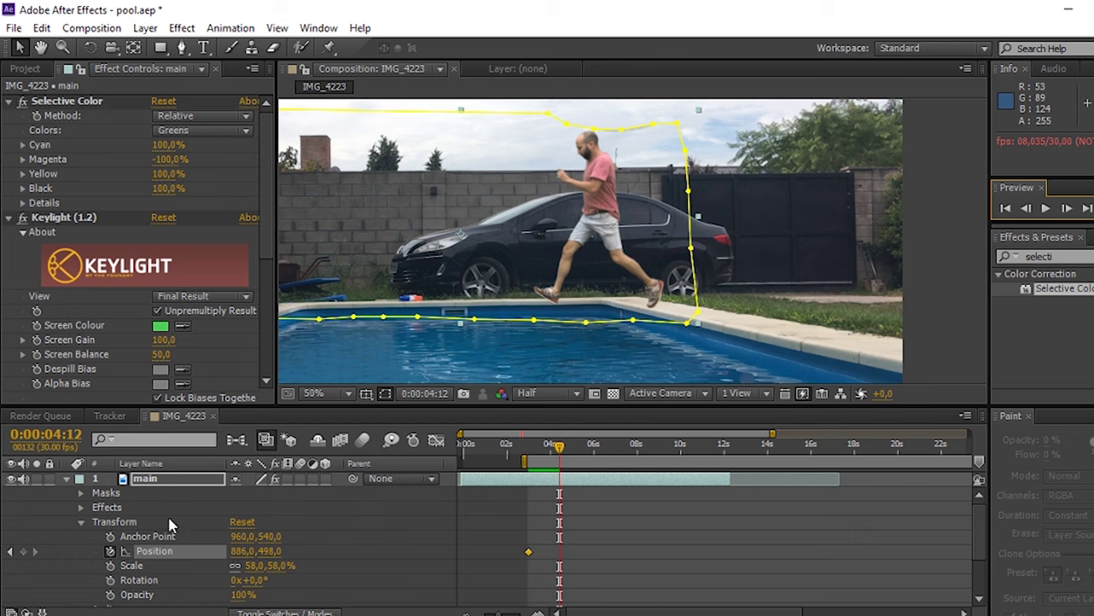
left_click(24, 551)
right_click(560, 554)
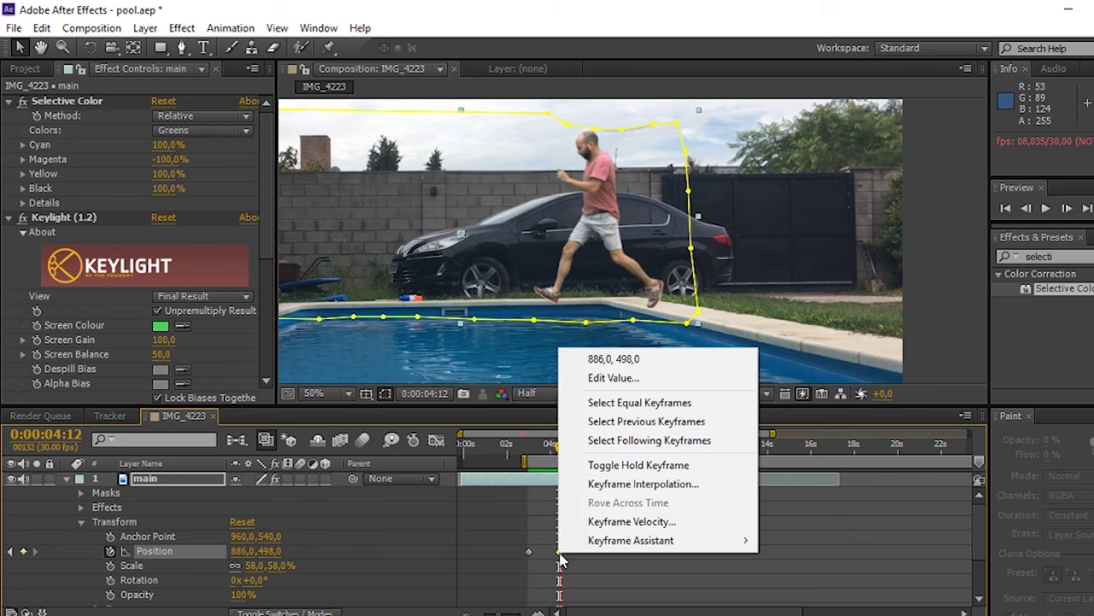
mouse_move(666, 543)
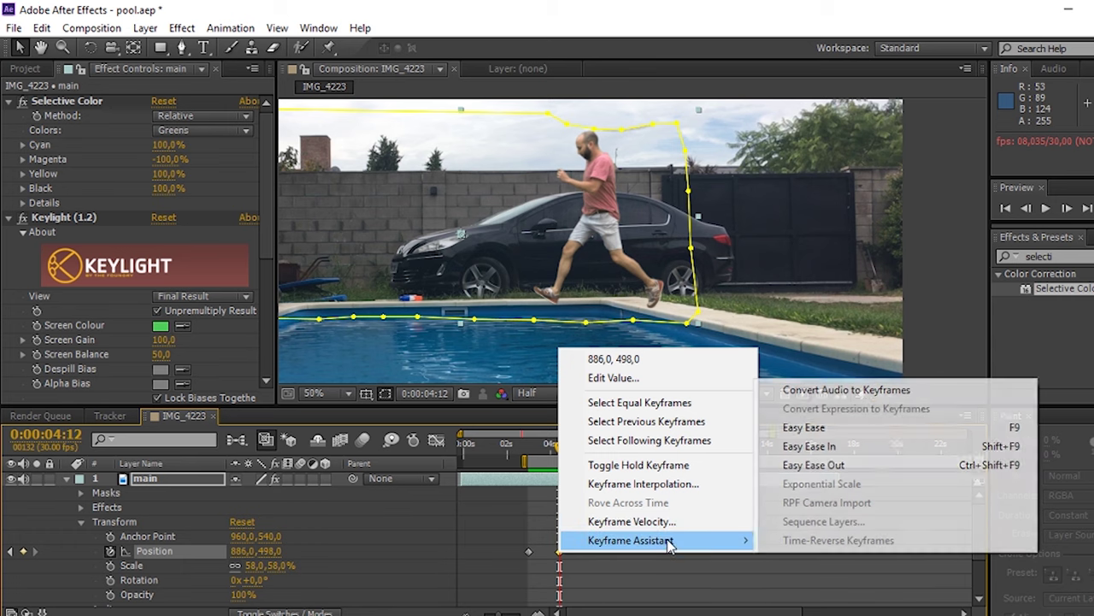
left_click(851, 427)
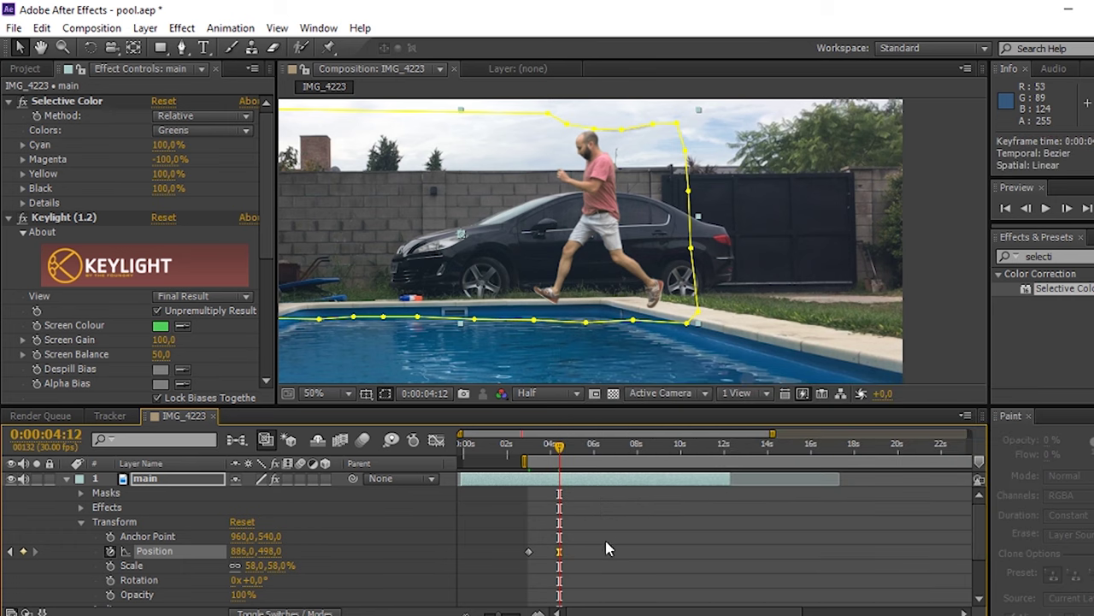
- Lower the main layer to 886, 532 at 0:00:04:20 so the man lands on the water, and preview the jump
left_click(563, 451)
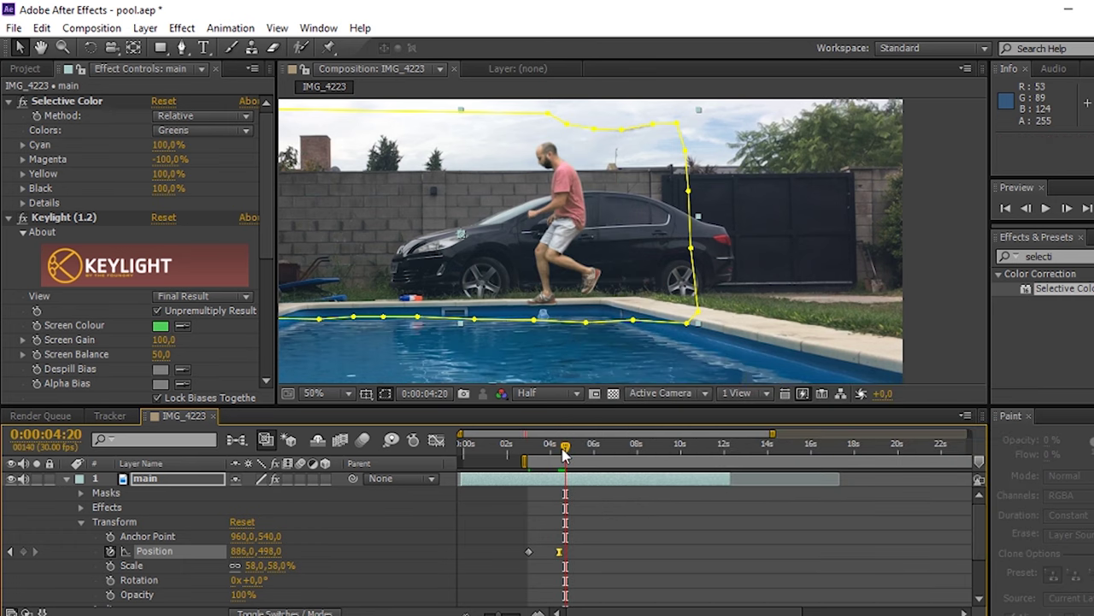
left_click_drag(563, 286, 563, 300)
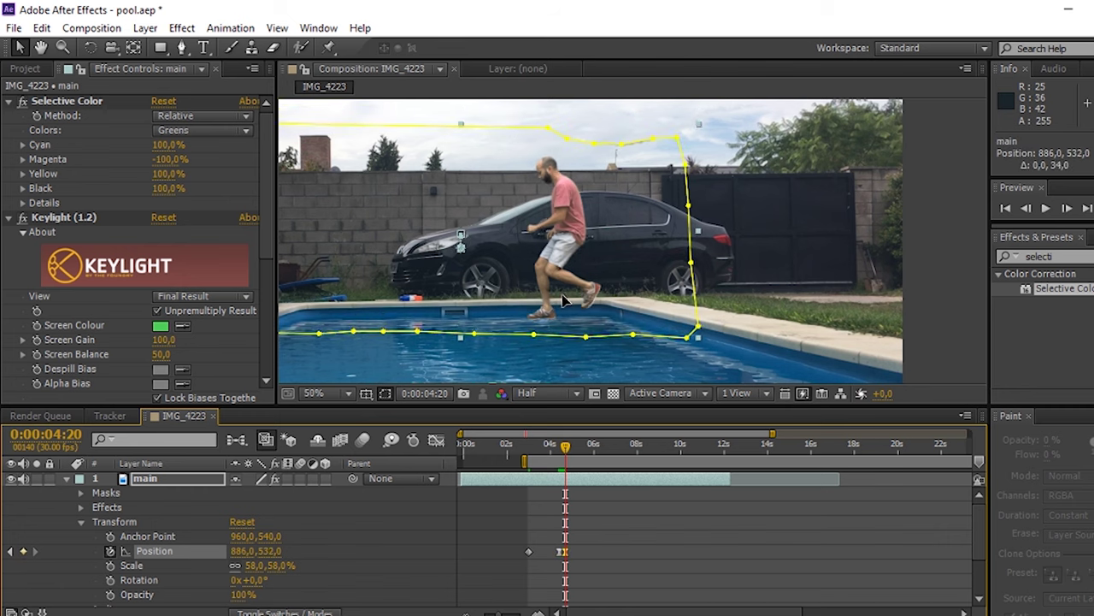
left_click(536, 451)
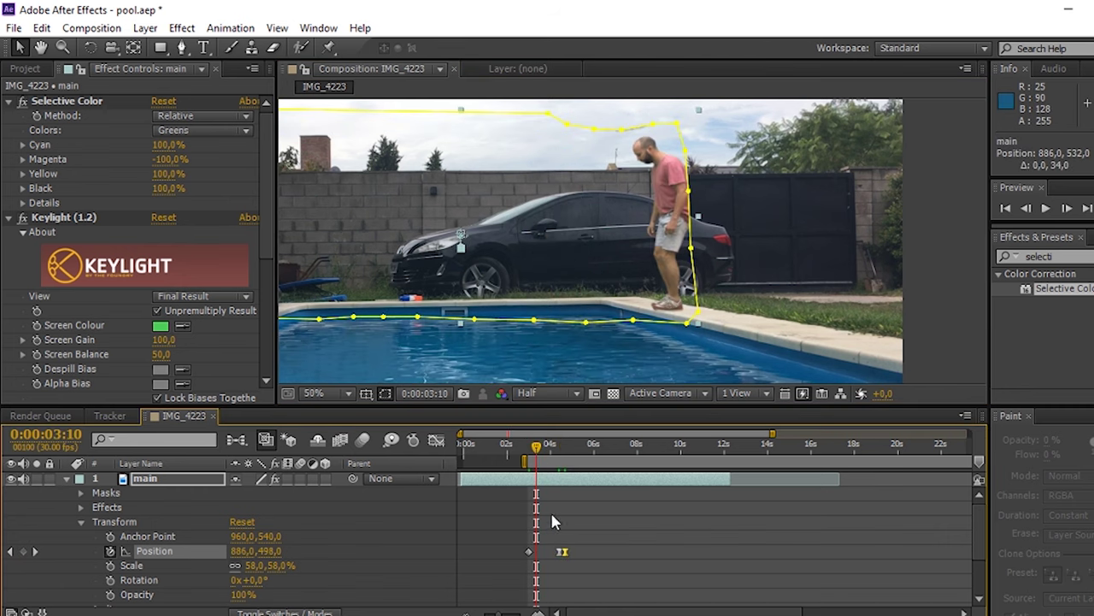
key("space")
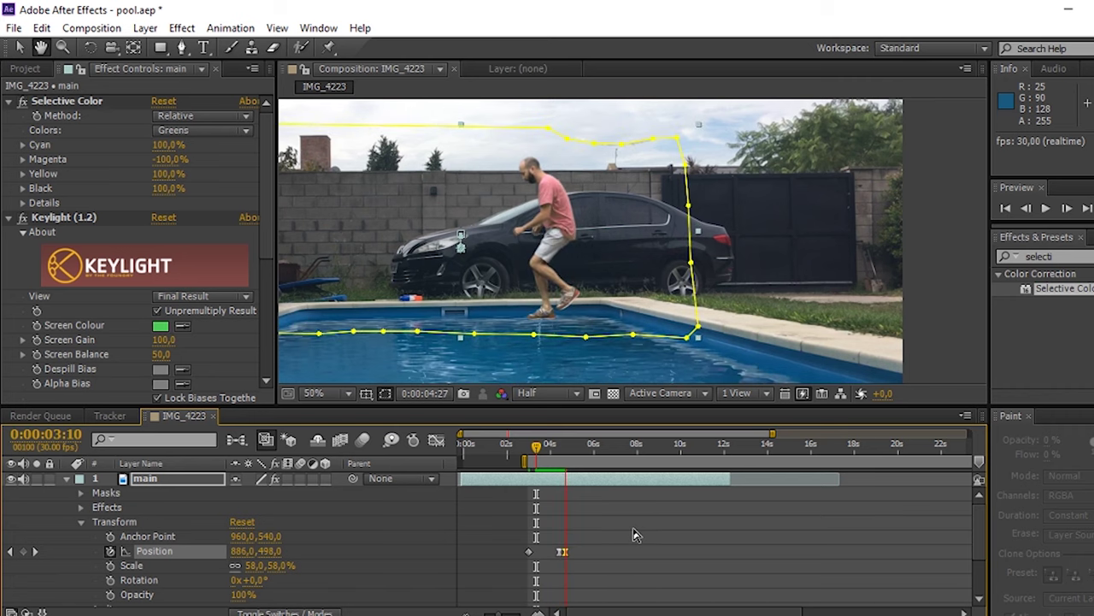
left_click(544, 504)
left_click(533, 445)
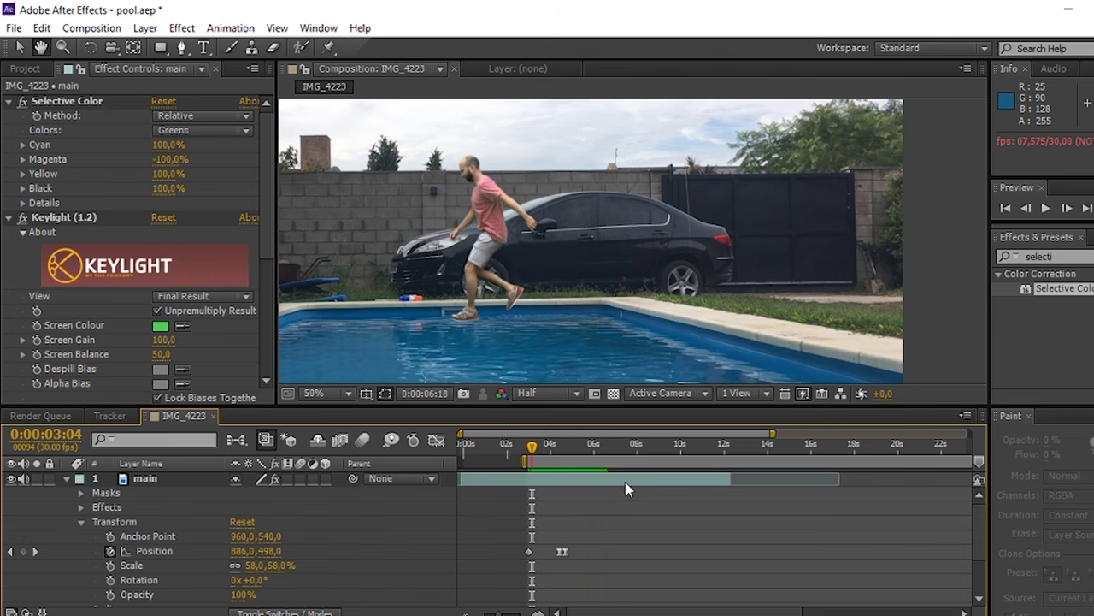
key("space")
- Rename the lowest IMG_4223.MOV layer as main Back and split it at 0:00:06:18
scroll(628, 535, "down", 3)
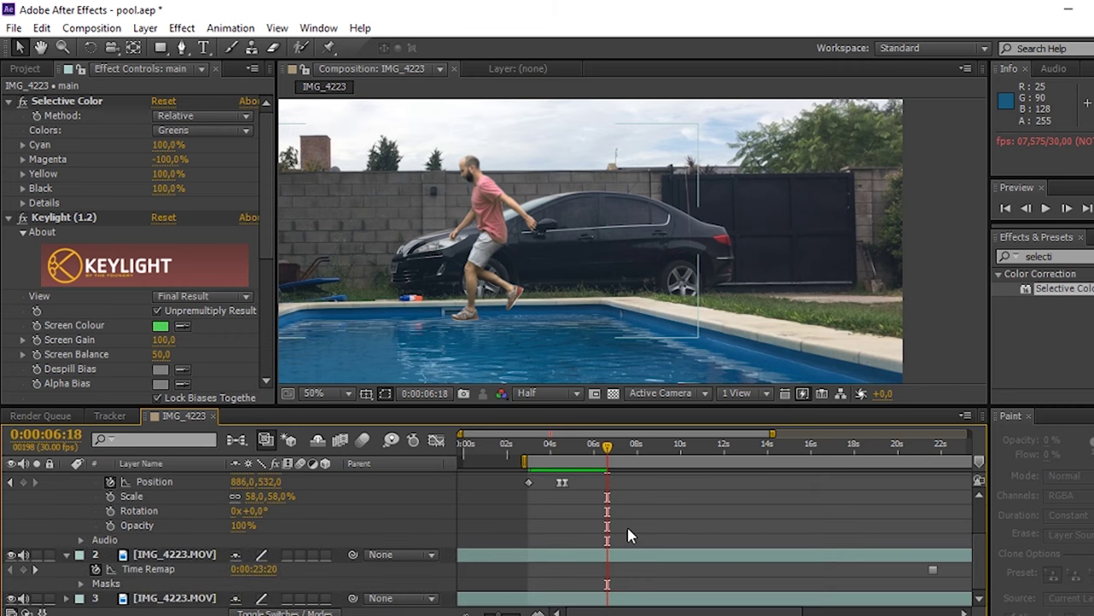
left_click(621, 562)
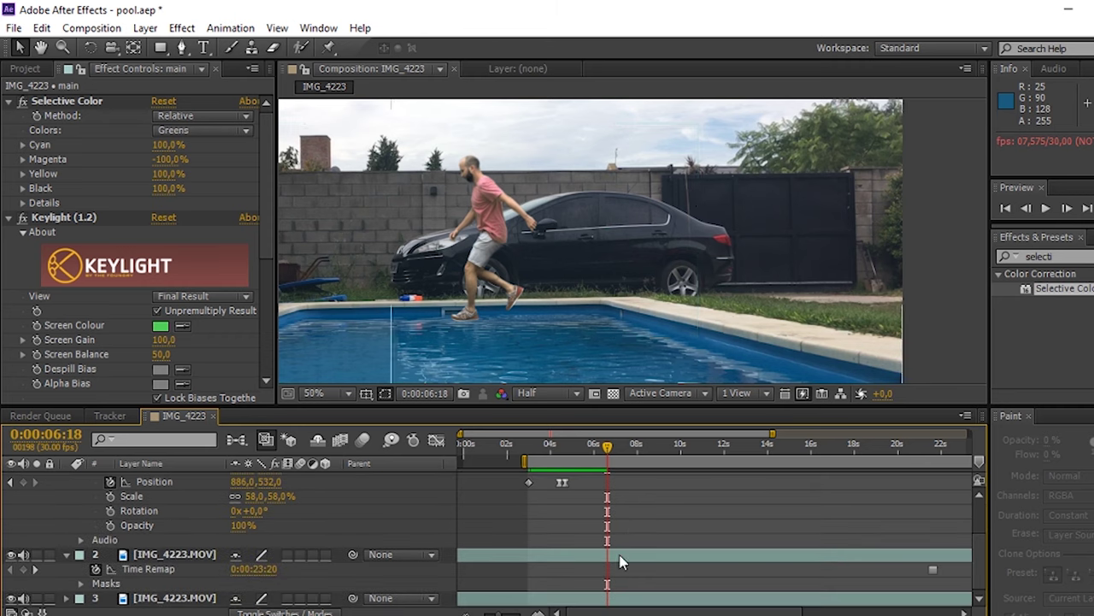
left_click(167, 599)
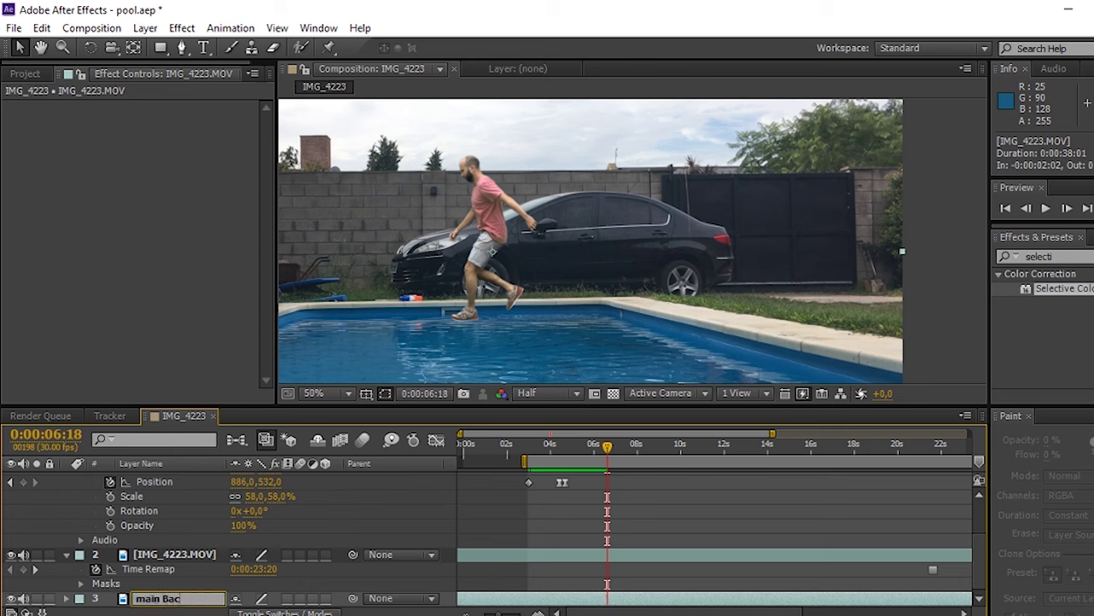
key("Return")
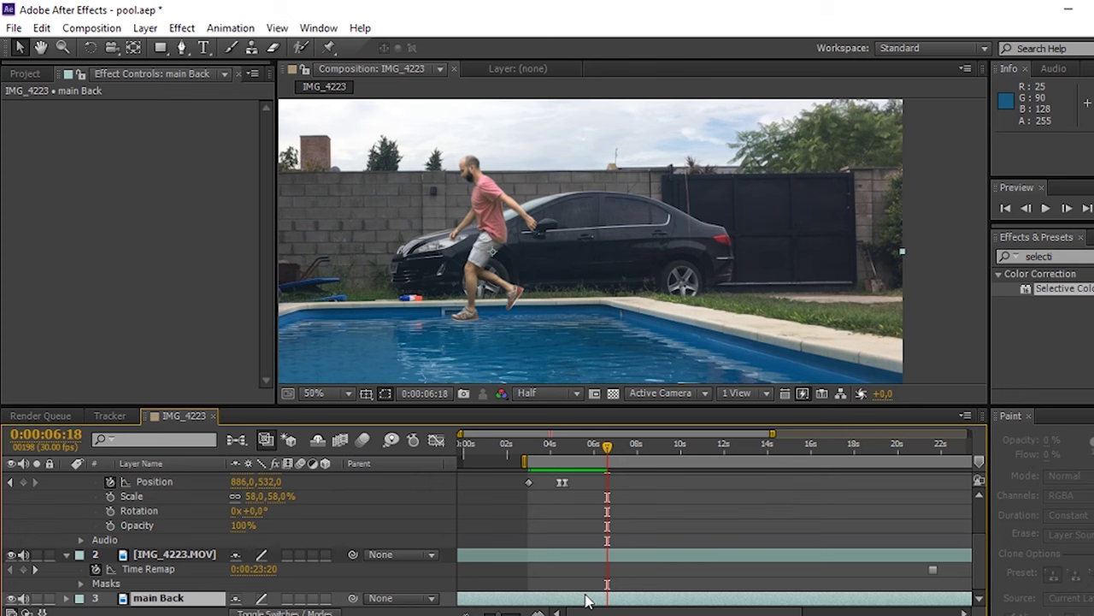
key("ctrl+shift+d")
scroll(656, 547, "down", 1)
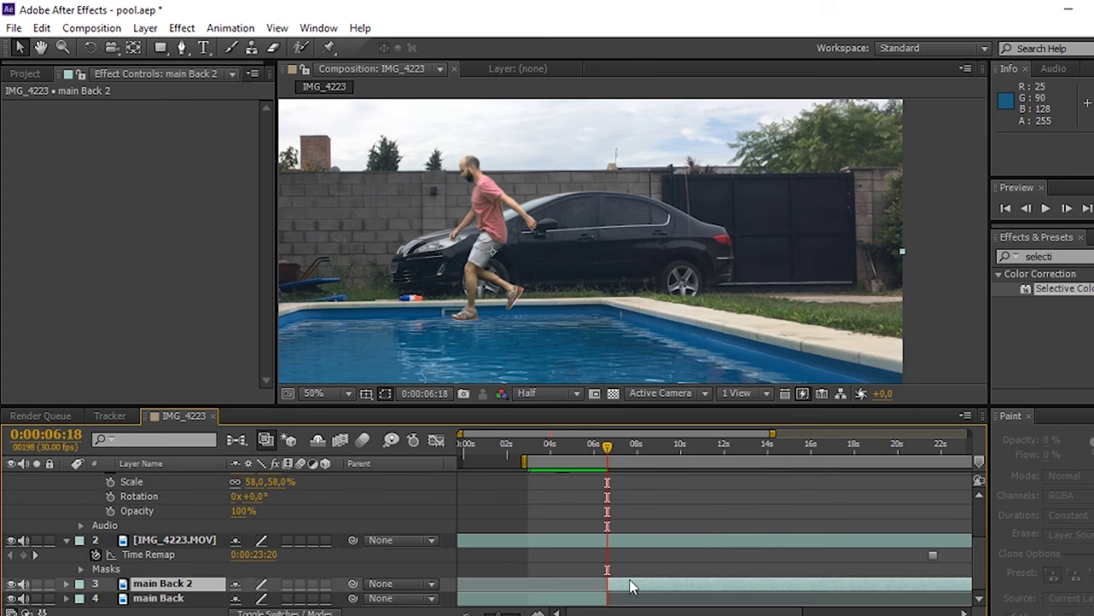
- Trim the start of main Back 2 to 0:00:09:05 and slide it back to about 0:00:06:21, against the end of main Back
left_click(634, 459)
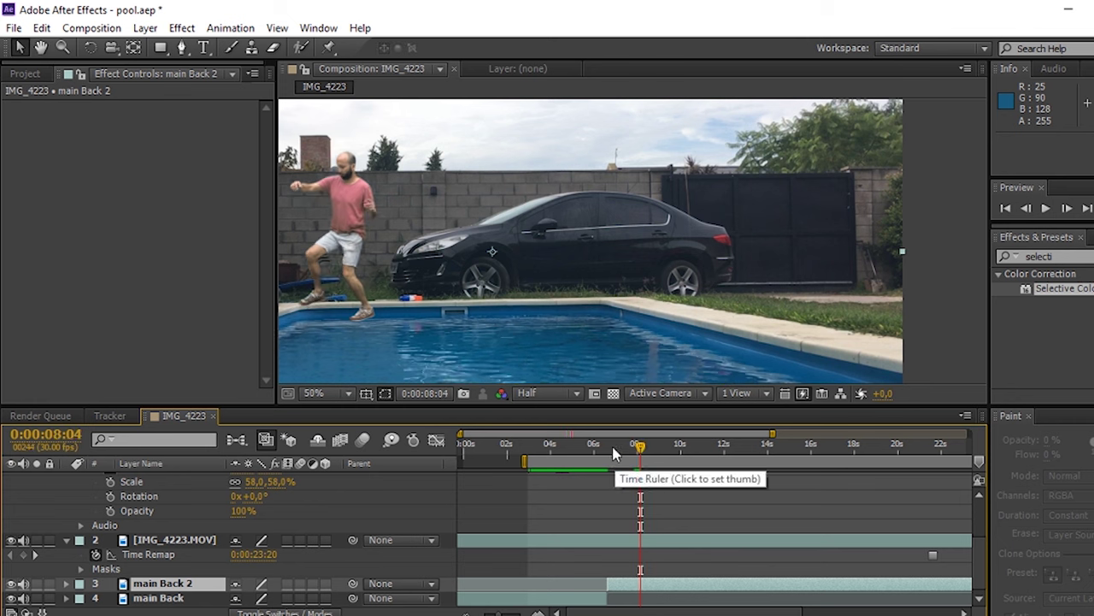
left_click(612, 446)
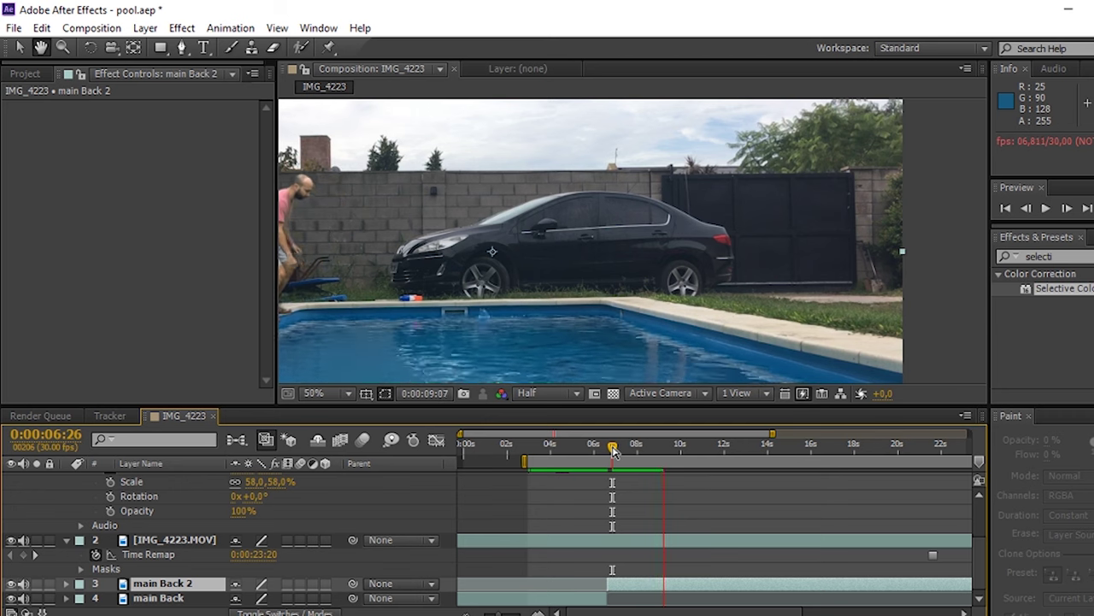
key("space")
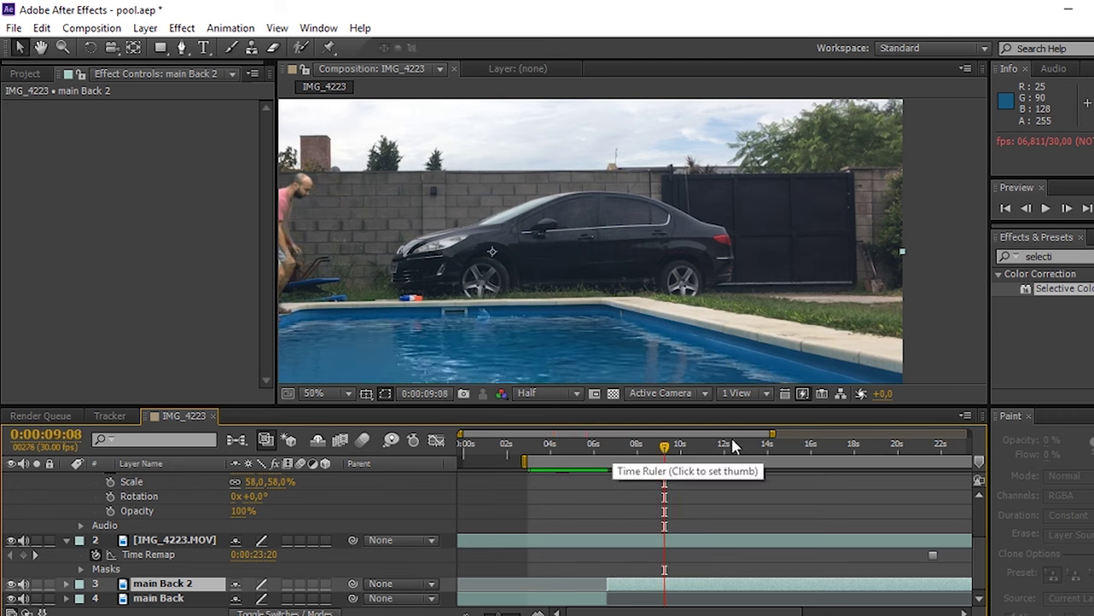
left_click(1026, 207)
left_click(1026, 208)
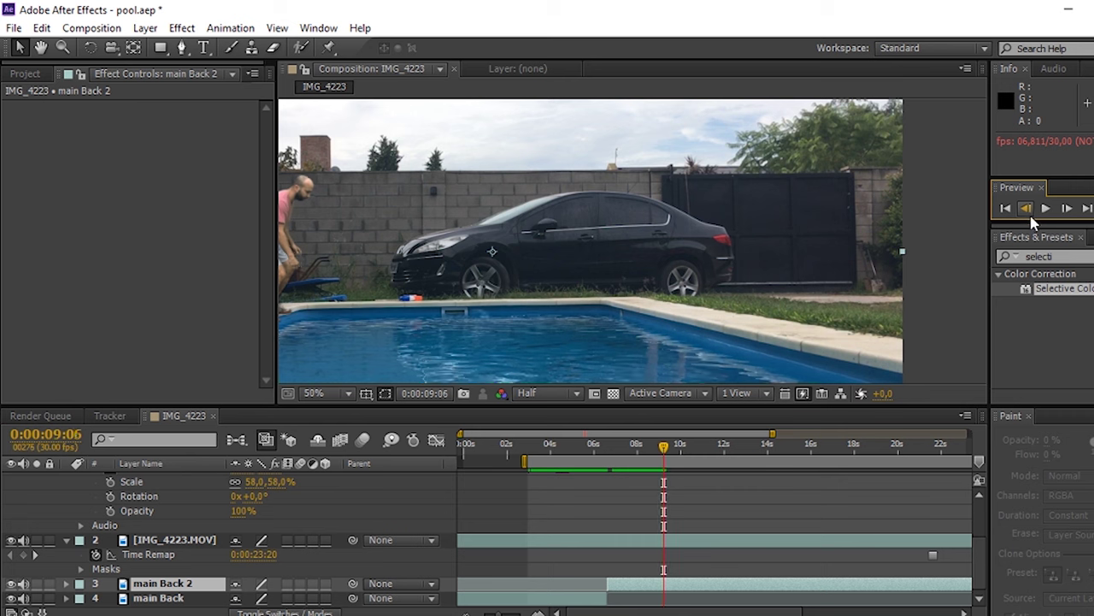
left_click(1027, 212)
left_click_drag(607, 581, 658, 582)
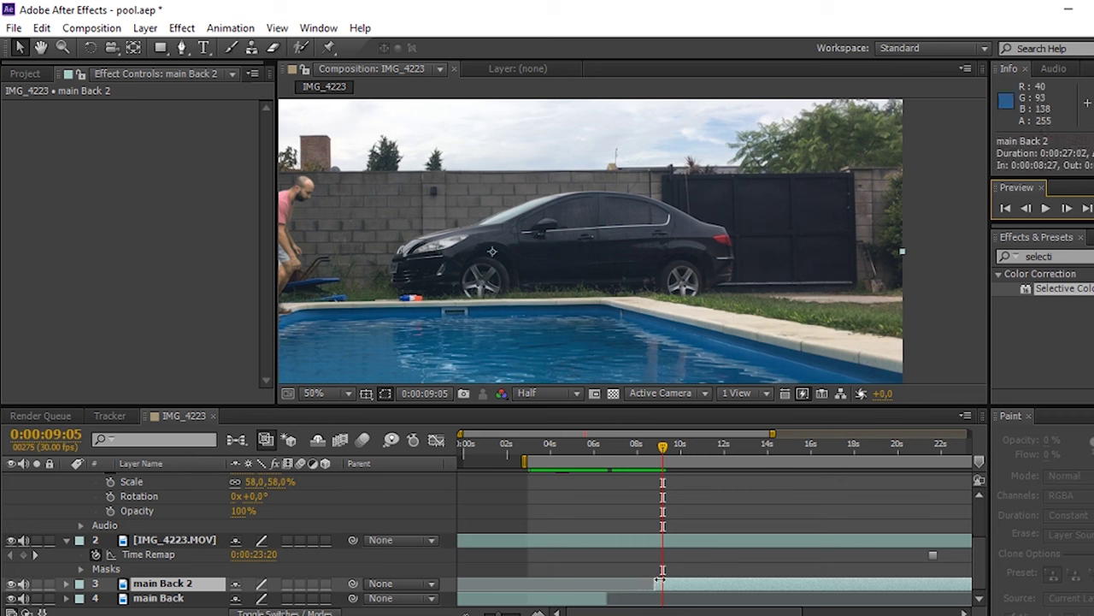
key("ctrl+z")
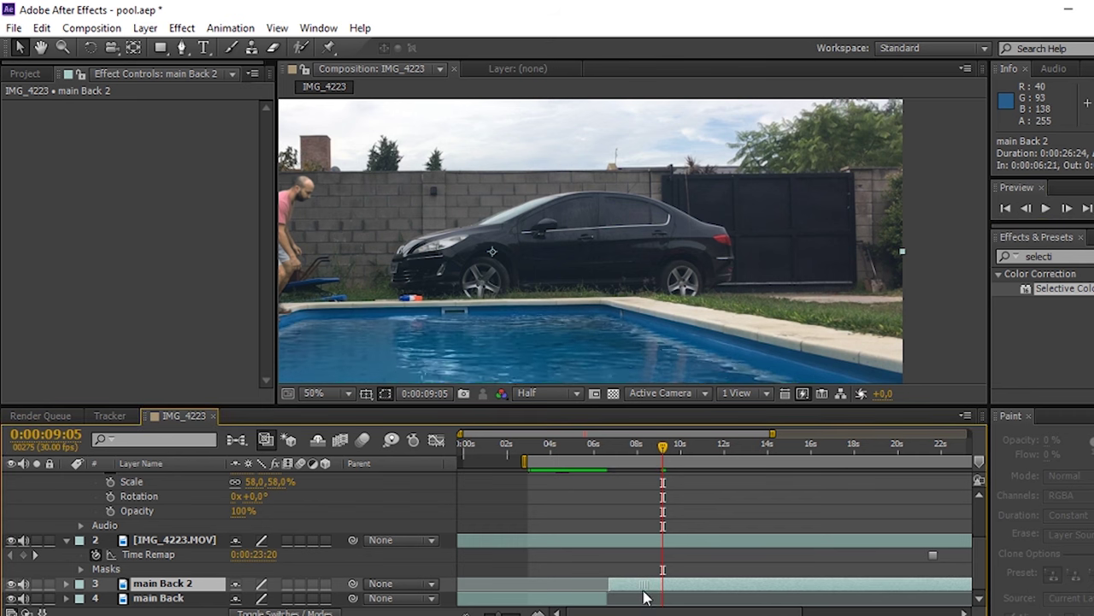
key("equal")
key("space")
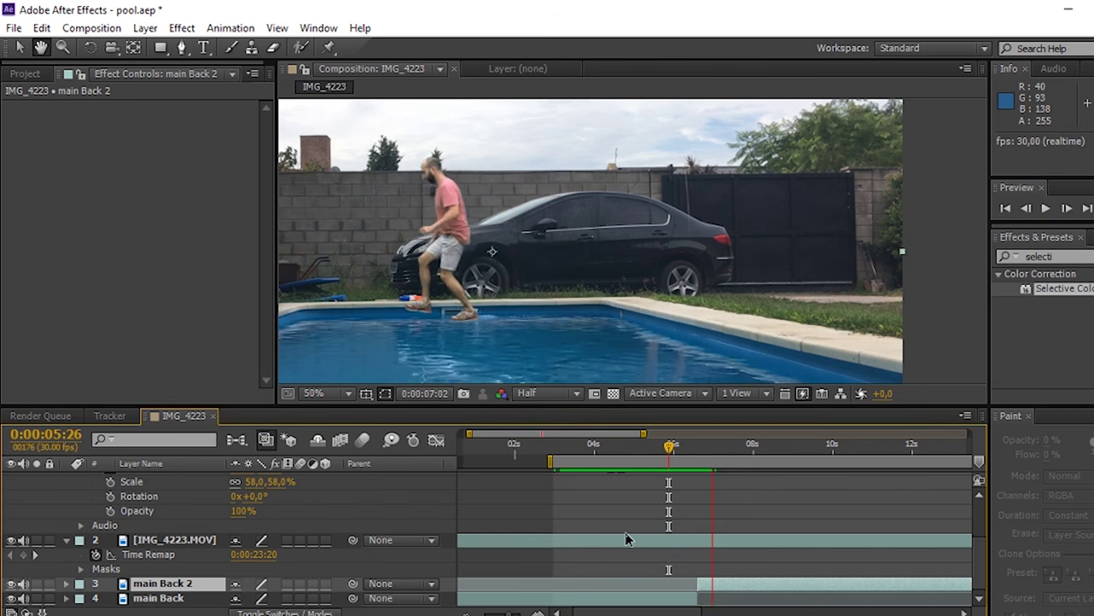
left_click_drag(698, 448, 733, 461)
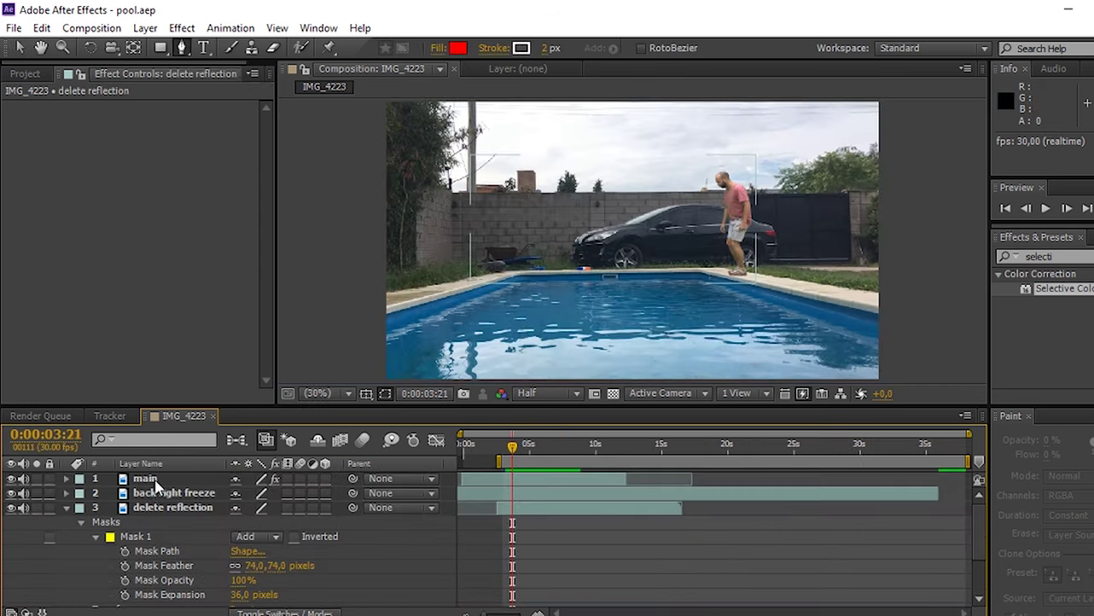
- Duplicate the main layer, placing the copy directly beneath it with the name "water reflection"
left_click(155, 481)
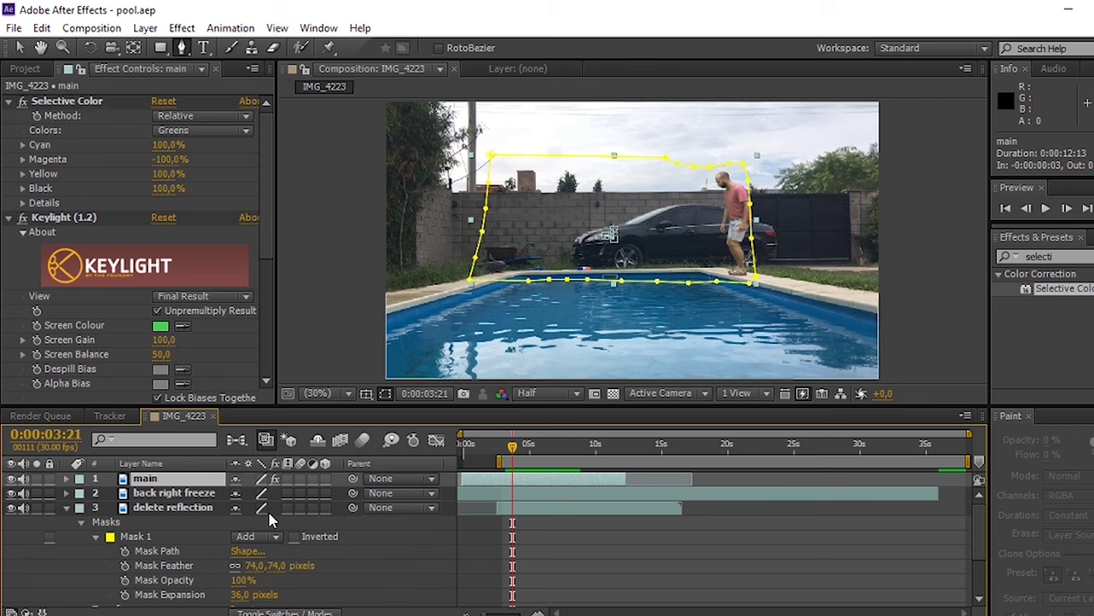
key("ctrl+d")
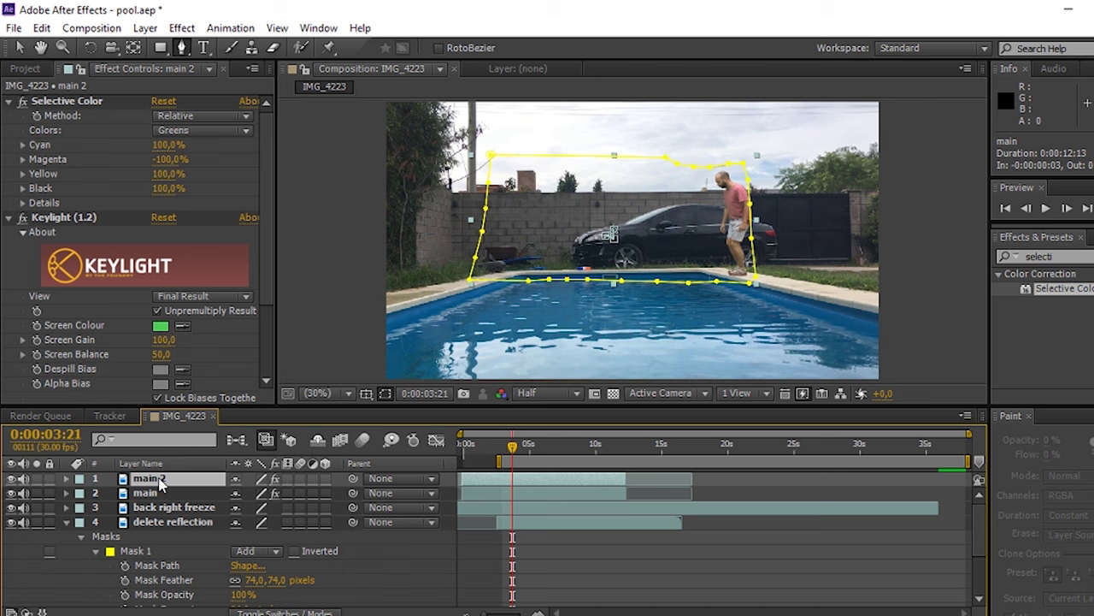
left_click_drag(161, 482, 169, 496)
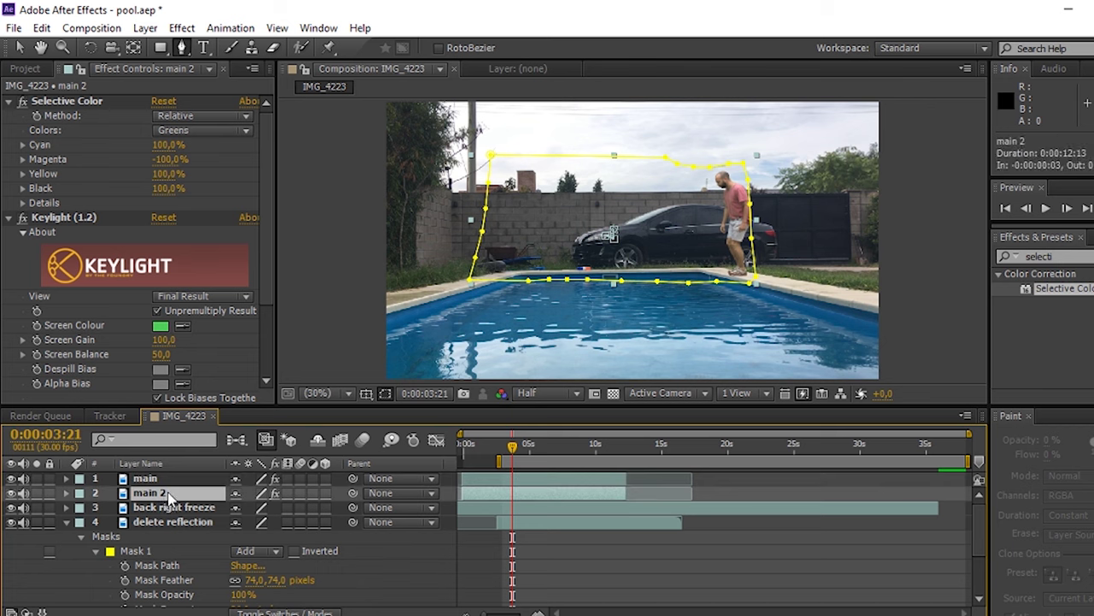
key("Return")
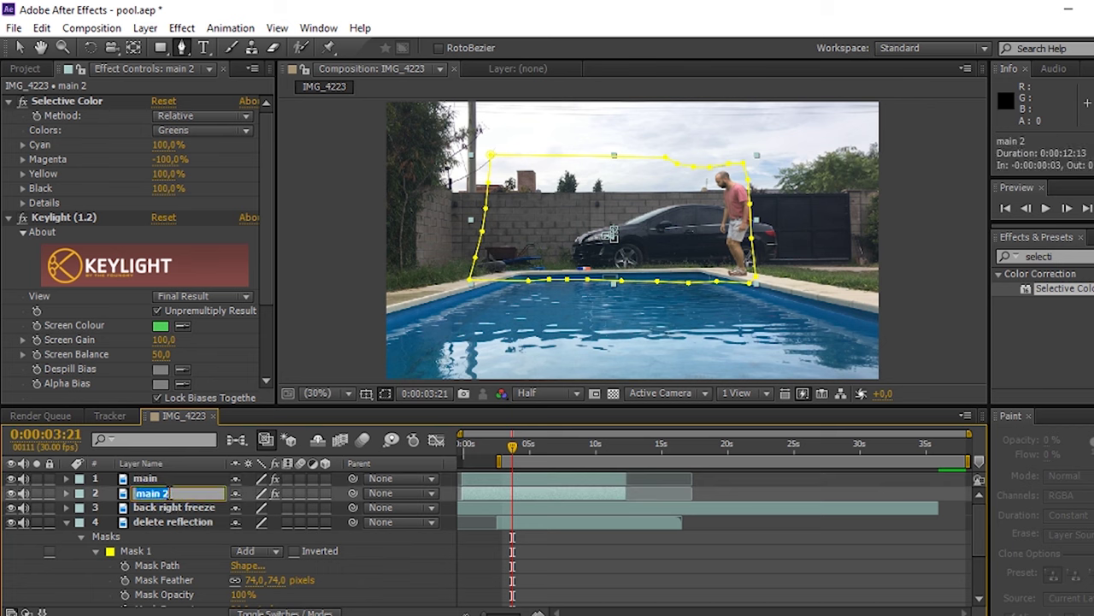
type("water reflectio")
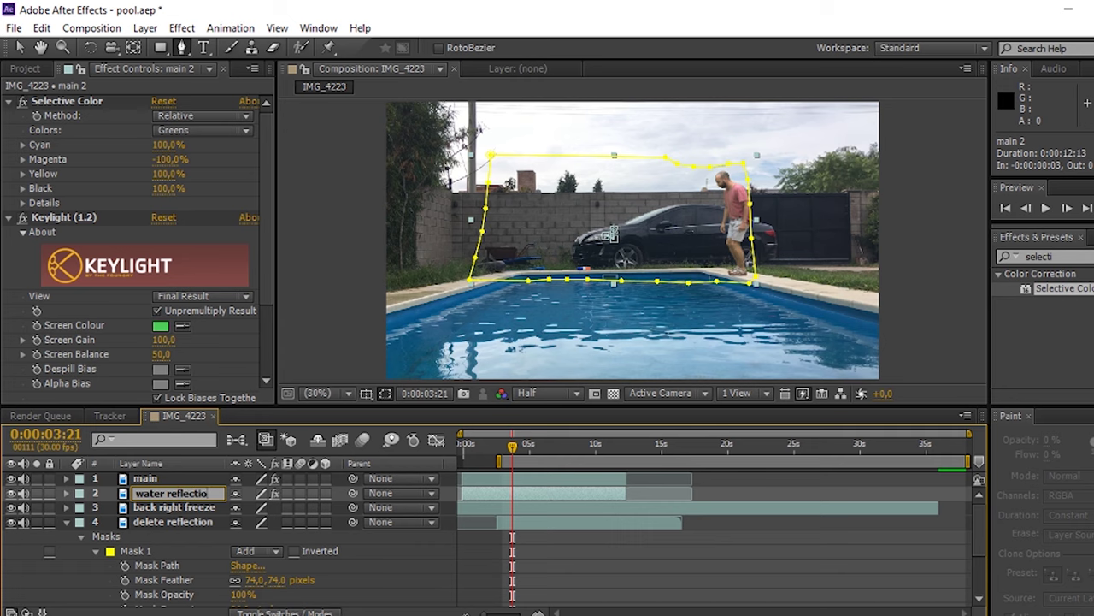
type("n")
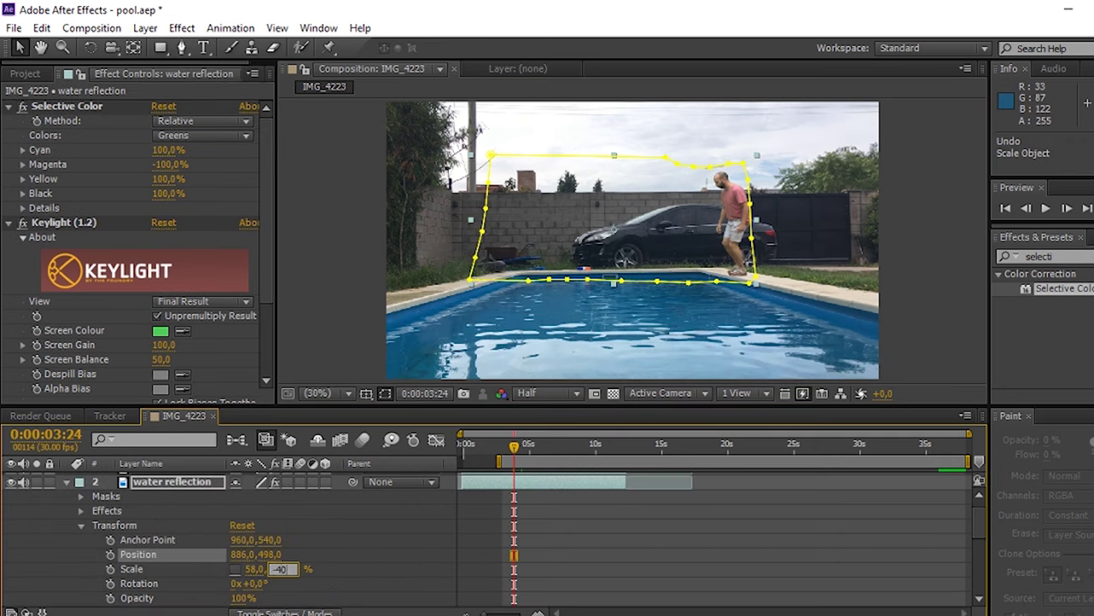
- Flip the water reflection layer vertically with a scale of 58, -40% and move it to 889.3, 798, beneath the man's feet
key("Return")
left_click_drag(670, 240, 670, 312)
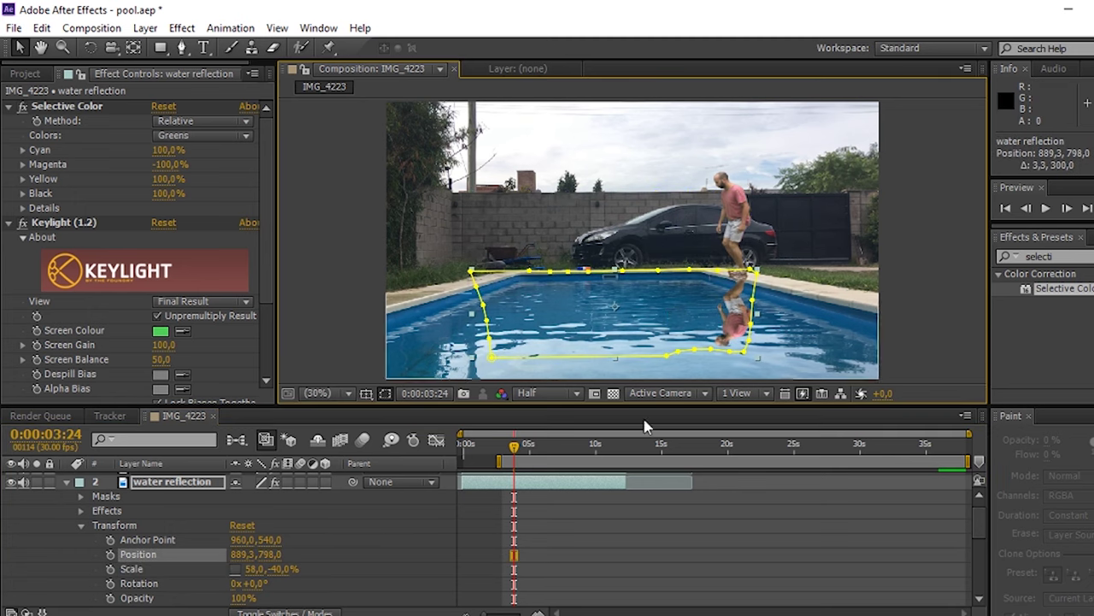
- Play back the composite from 0:00:03:24 and lower the water reflection layer's opacity to 51%
key("space")
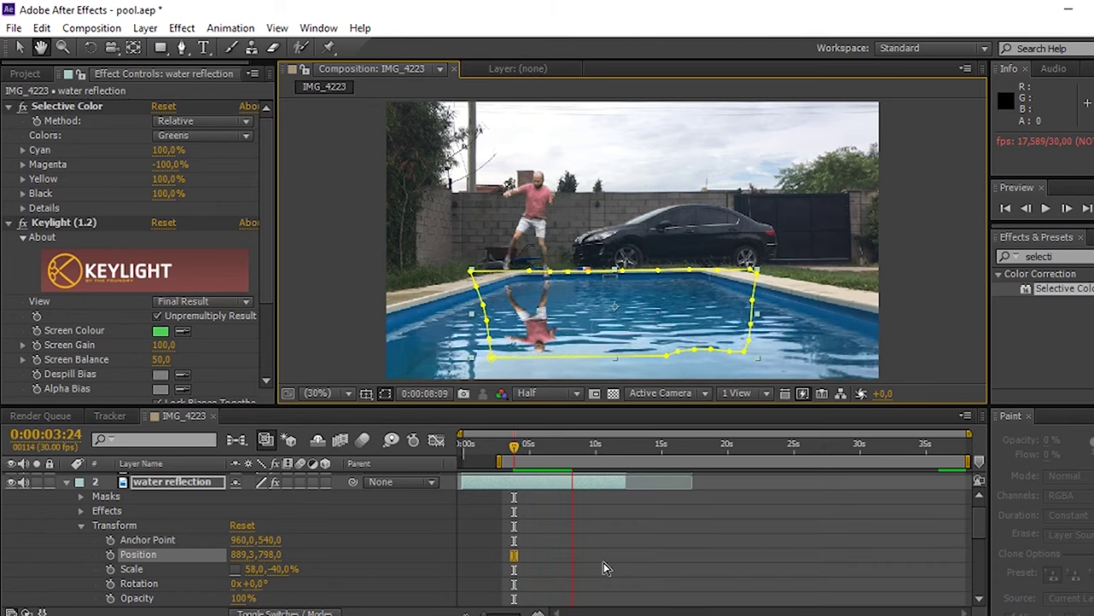
key("space")
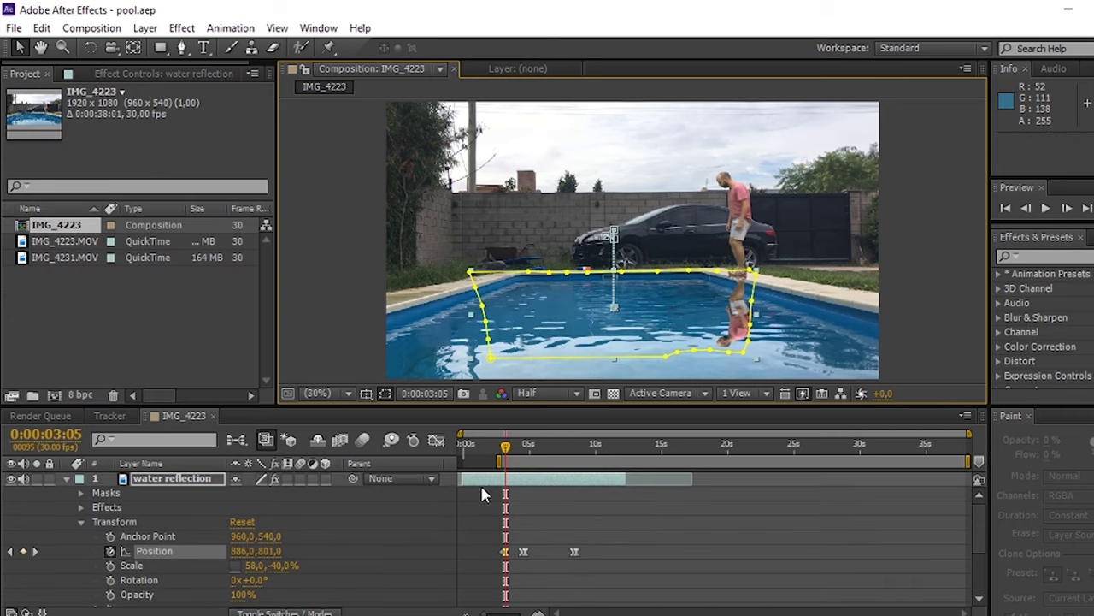
left_click(519, 479)
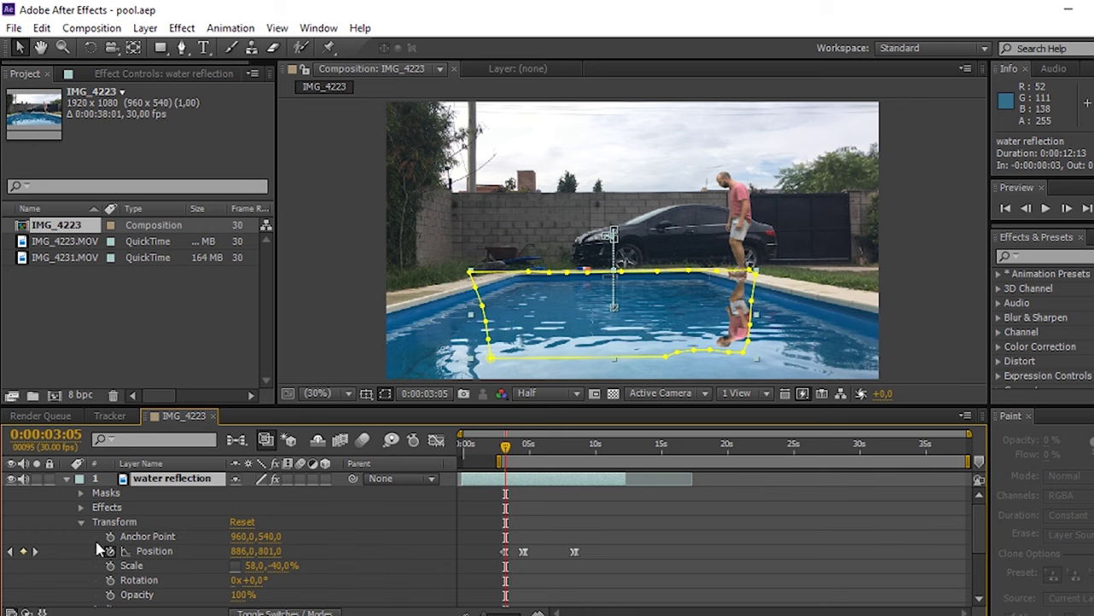
left_click_drag(244, 601, 234, 594)
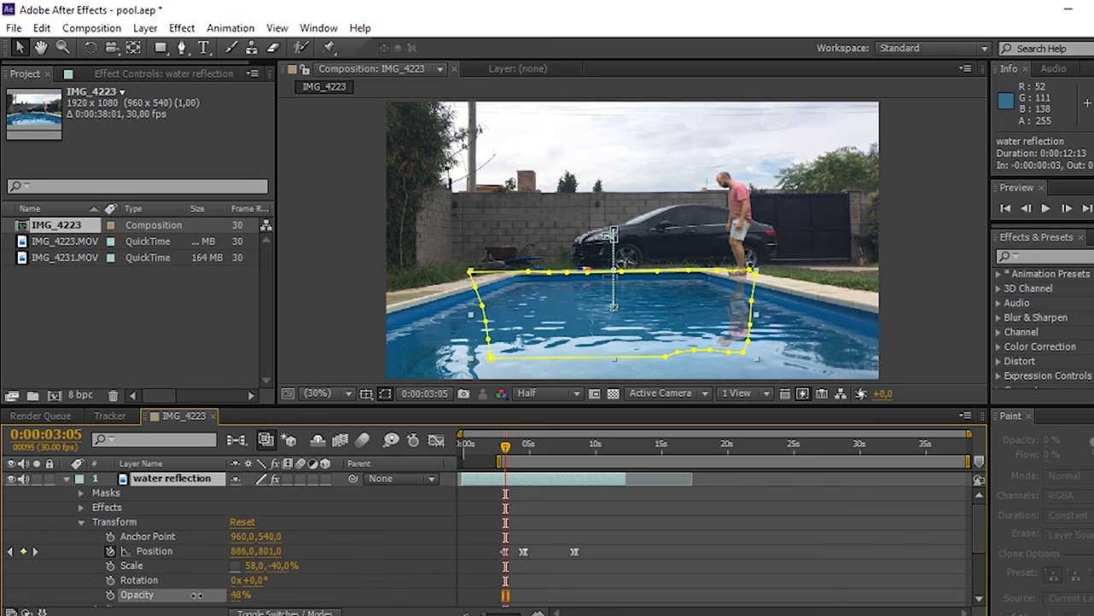
- Apply the CC Toner color correction effect to the water reflection layer
left_click(181, 28)
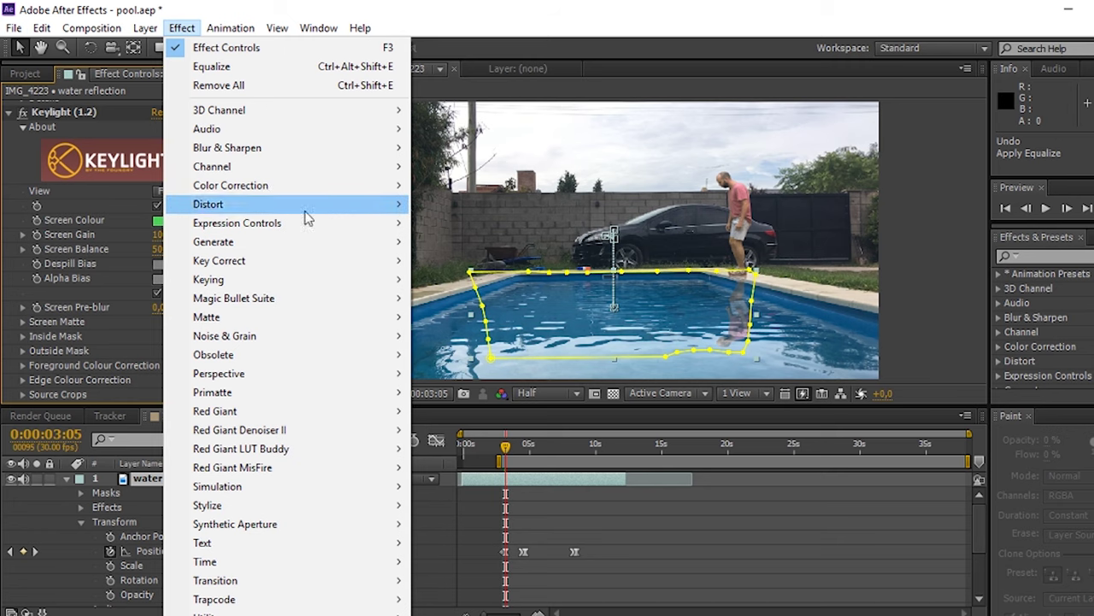
mouse_move(324, 200)
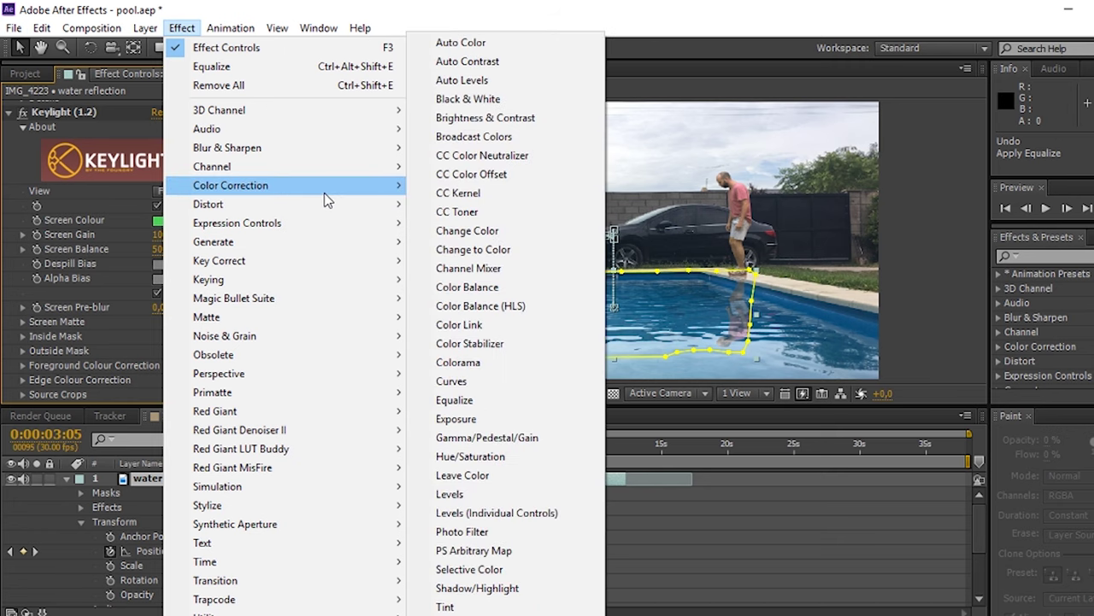
left_click(462, 211)
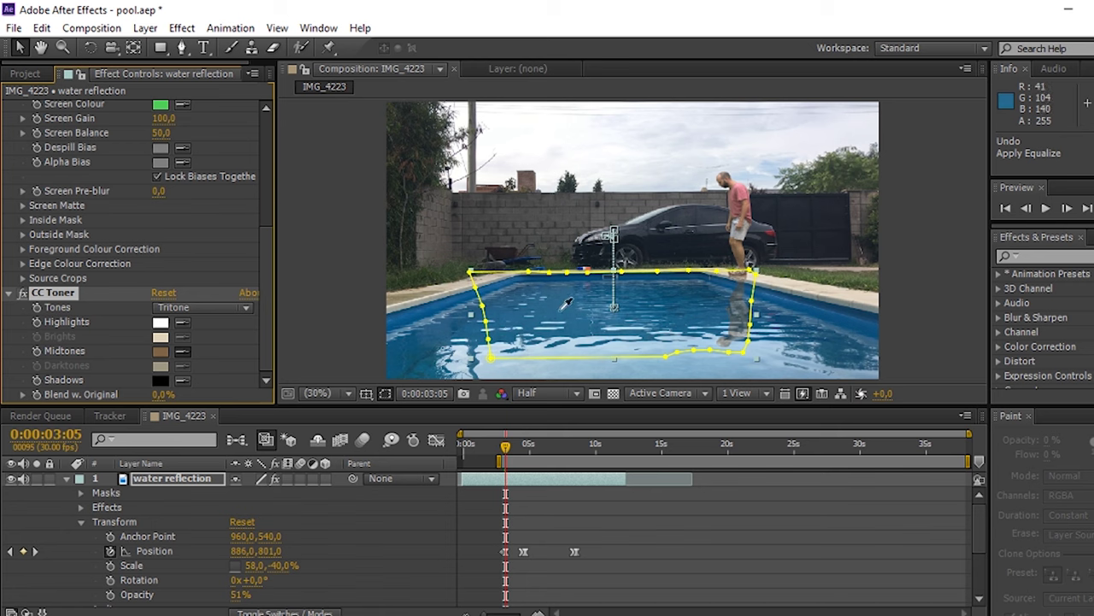
- Preview the toned reflection, return to 0:00:02:20 and set the composition's preview resolution to Third
key("space")
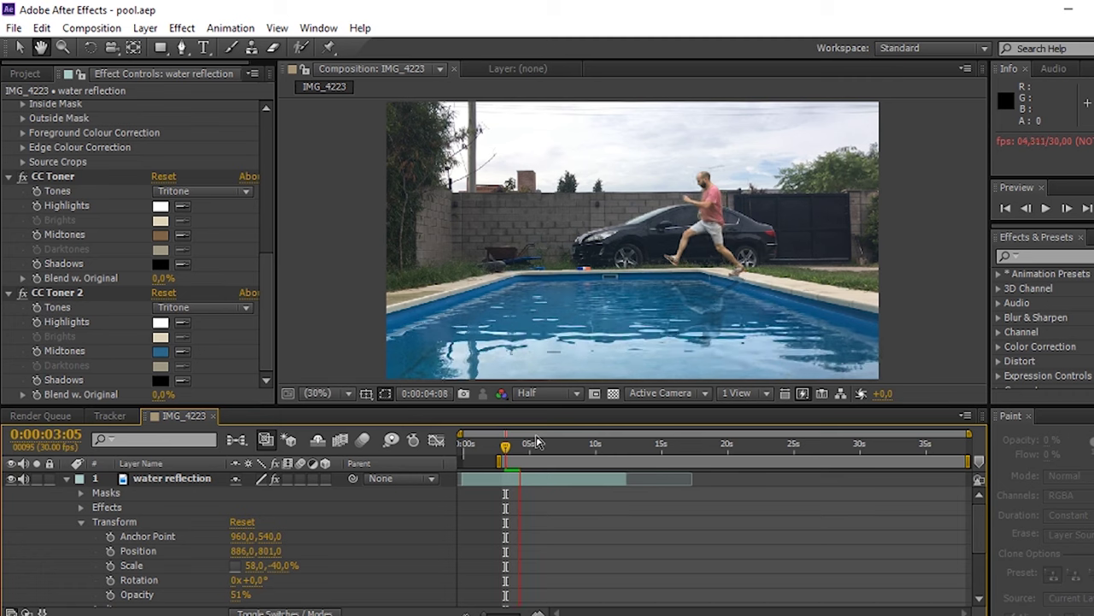
left_click(503, 446)
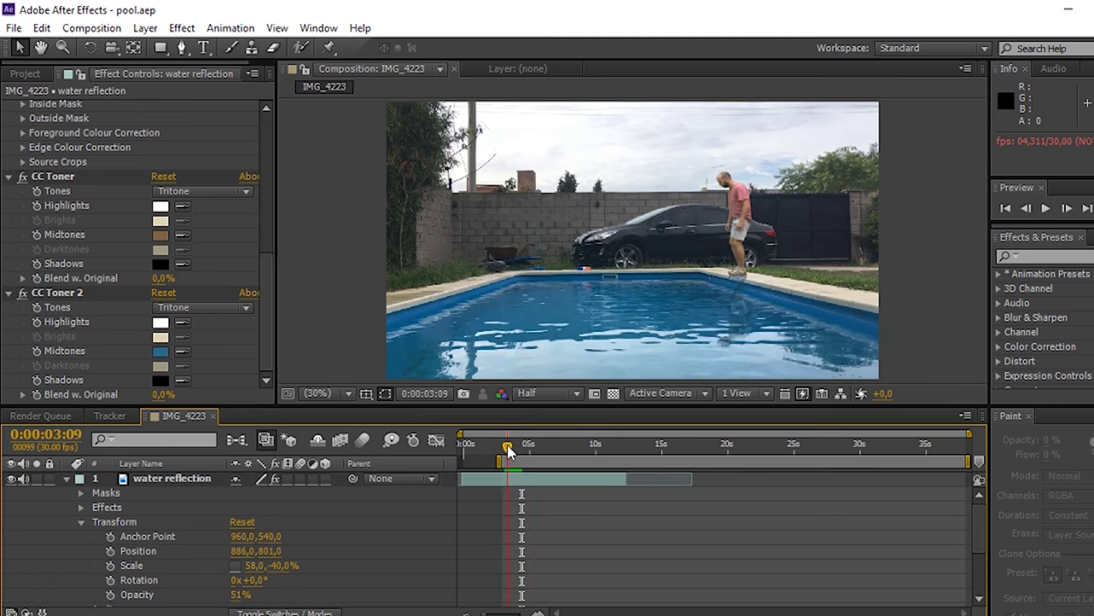
left_click_drag(503, 455, 498, 448)
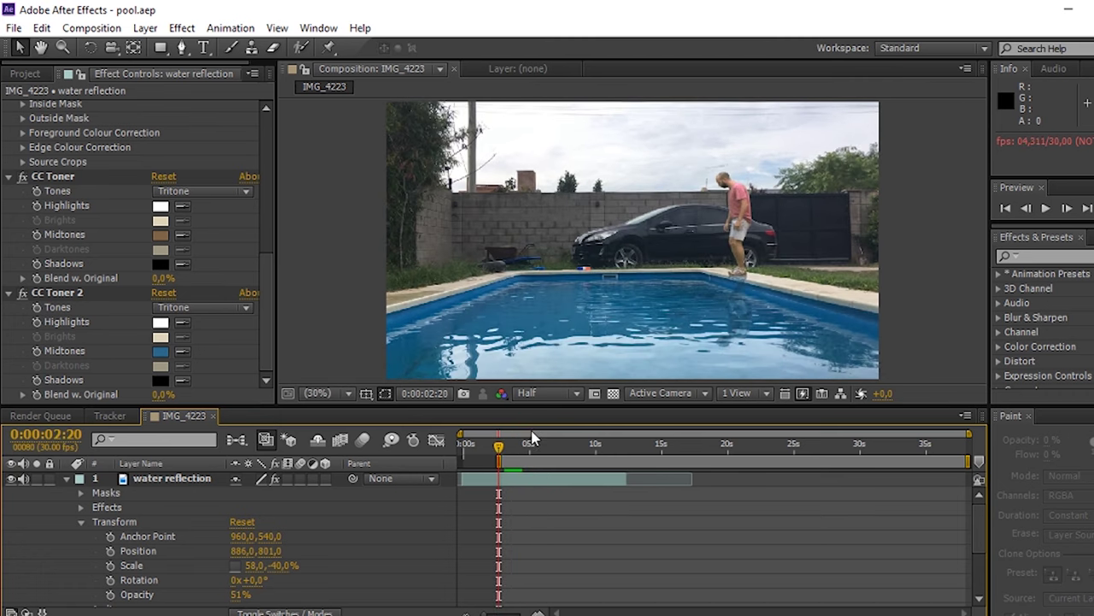
left_click(575, 395)
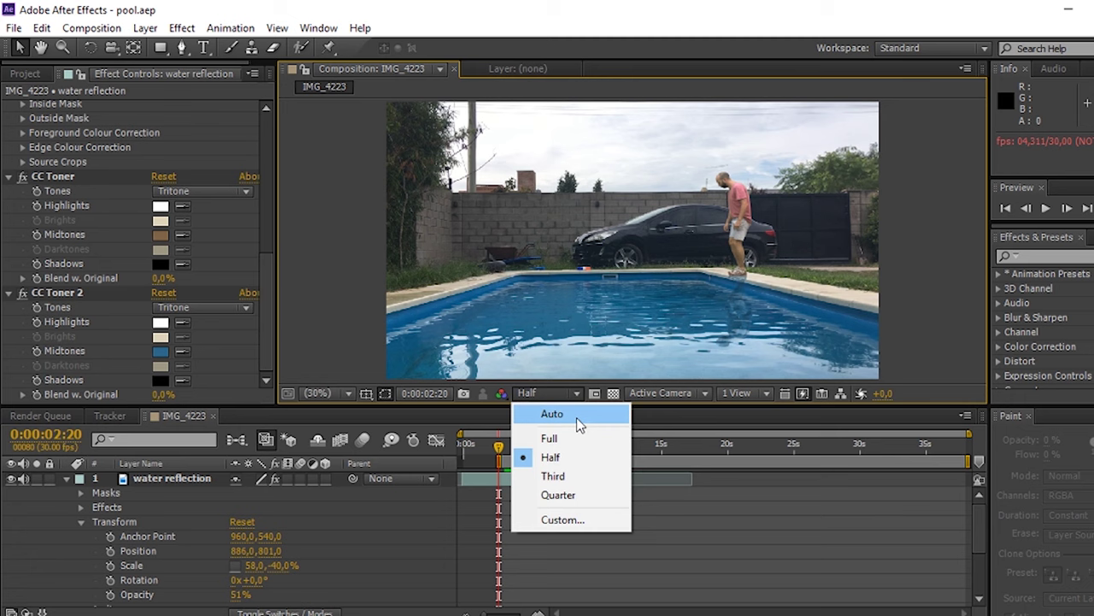
left_click(569, 479)
- Reshape Mask 1 of the water reflection layer at 0:00:02:20, pulling the points near the man's feet down inside the pool's edge
key("period")
scroll(694, 287, "up", 3)
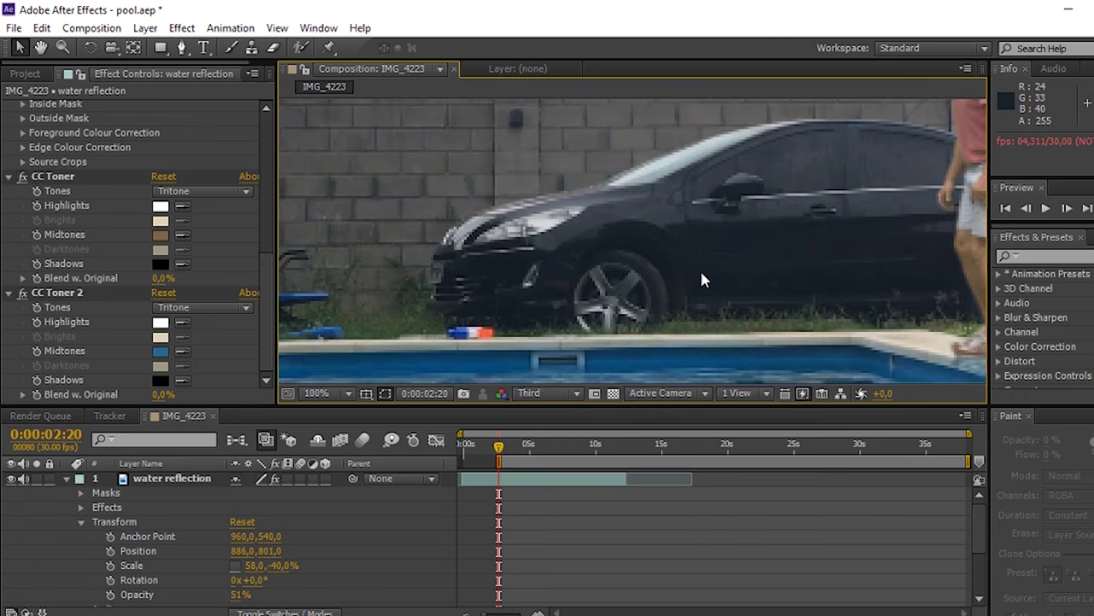
left_click_drag(699, 268, 592, 229)
left_click(529, 485)
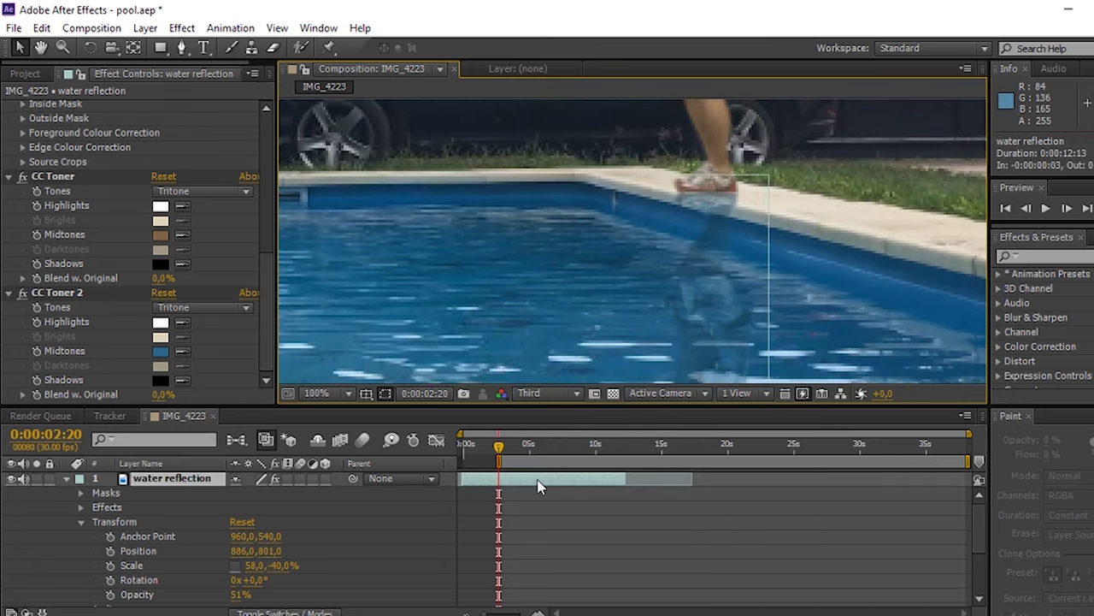
left_click(723, 183)
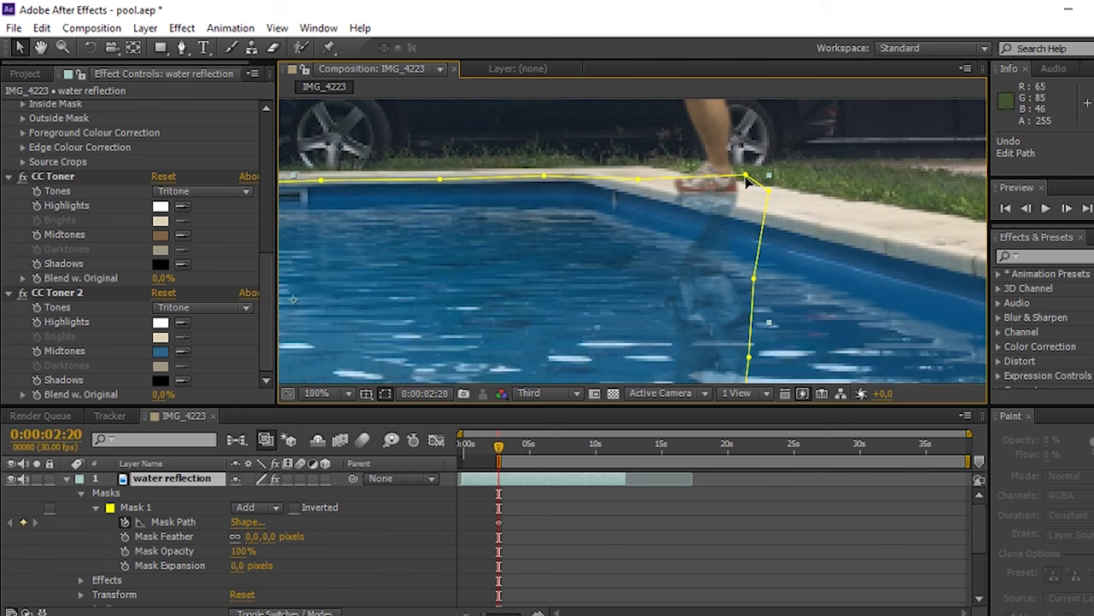
left_click_drag(745, 177, 684, 225)
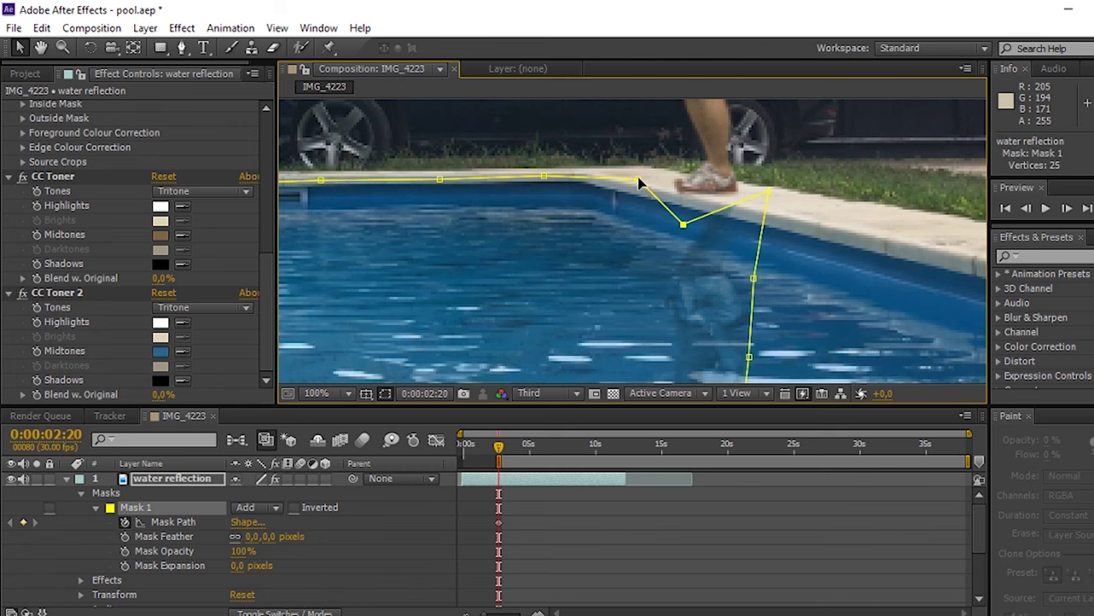
left_click(625, 208)
left_click_drag(769, 194, 747, 240)
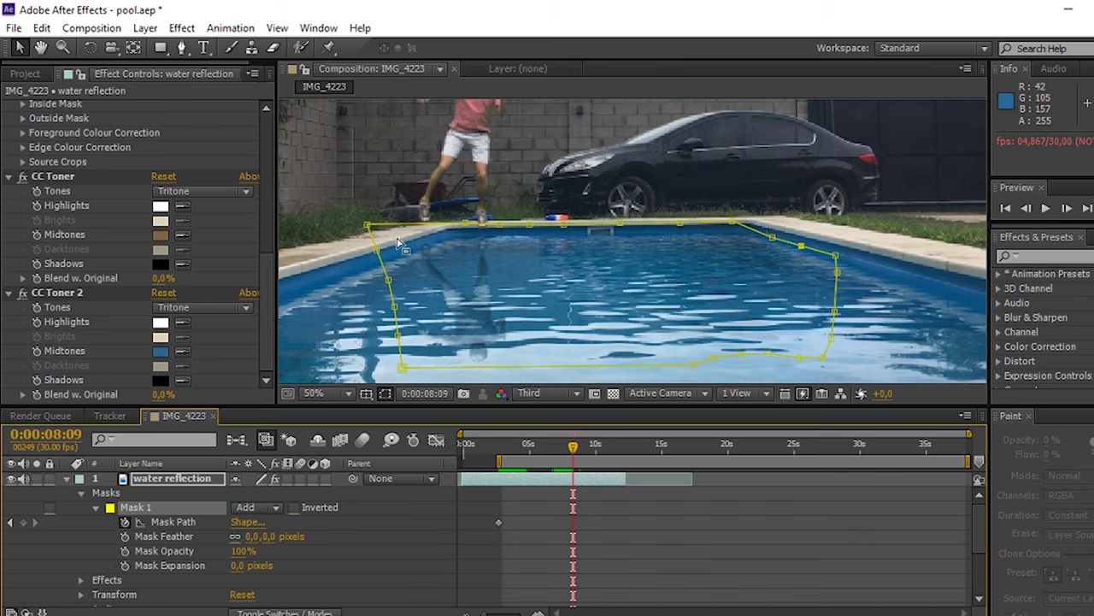
- Move Mask 1's points at the pool's far left corner inward at 0:00:08:09 so the mask follows the water's edge
left_click_drag(372, 235, 384, 257)
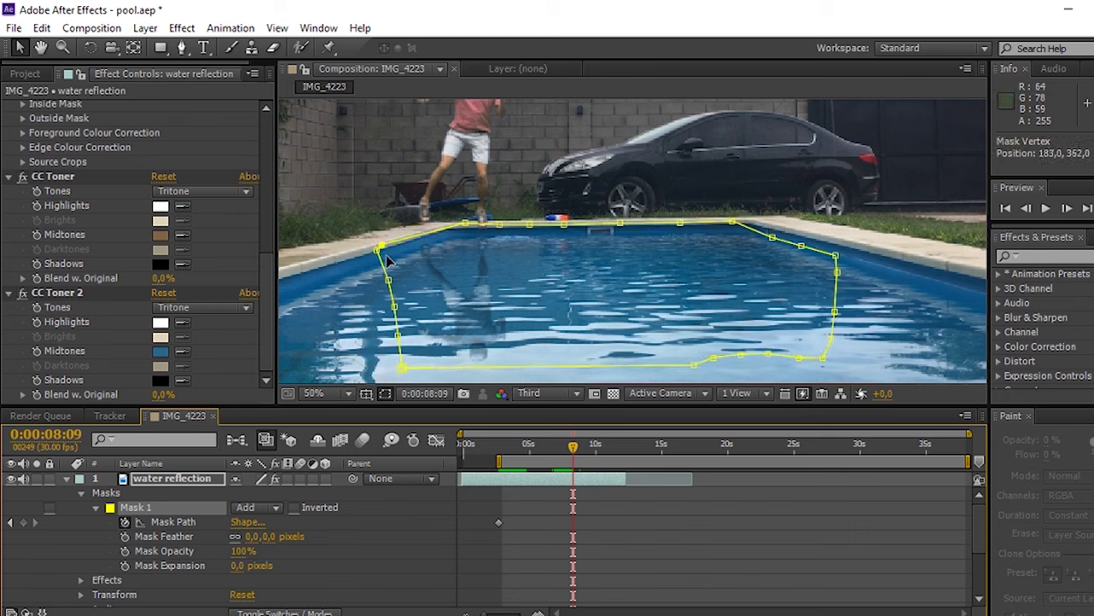
left_click_drag(465, 224, 450, 237)
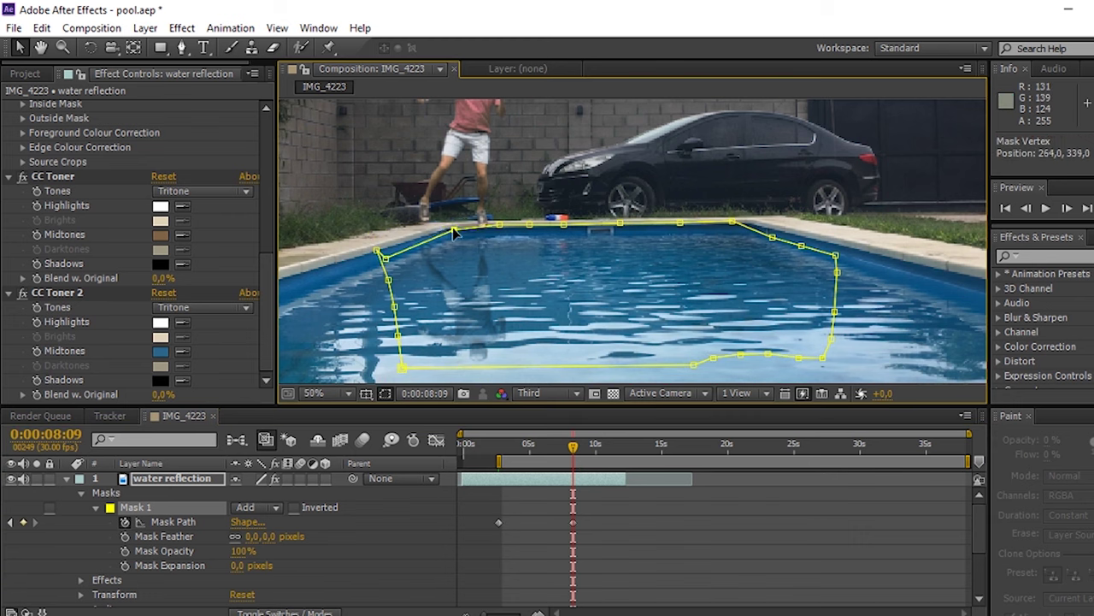
left_click(633, 518)
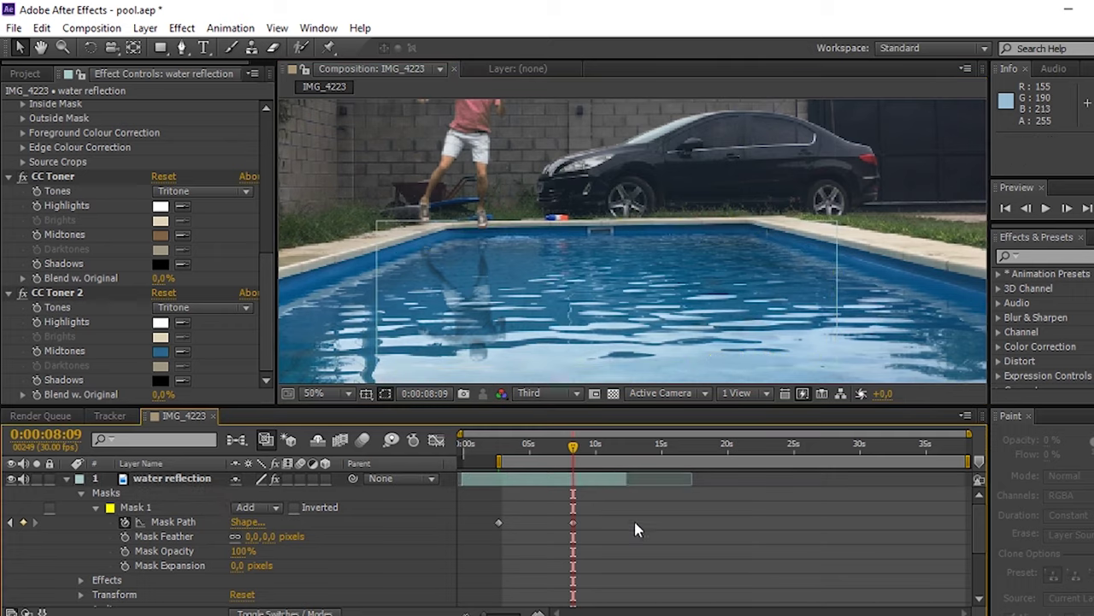